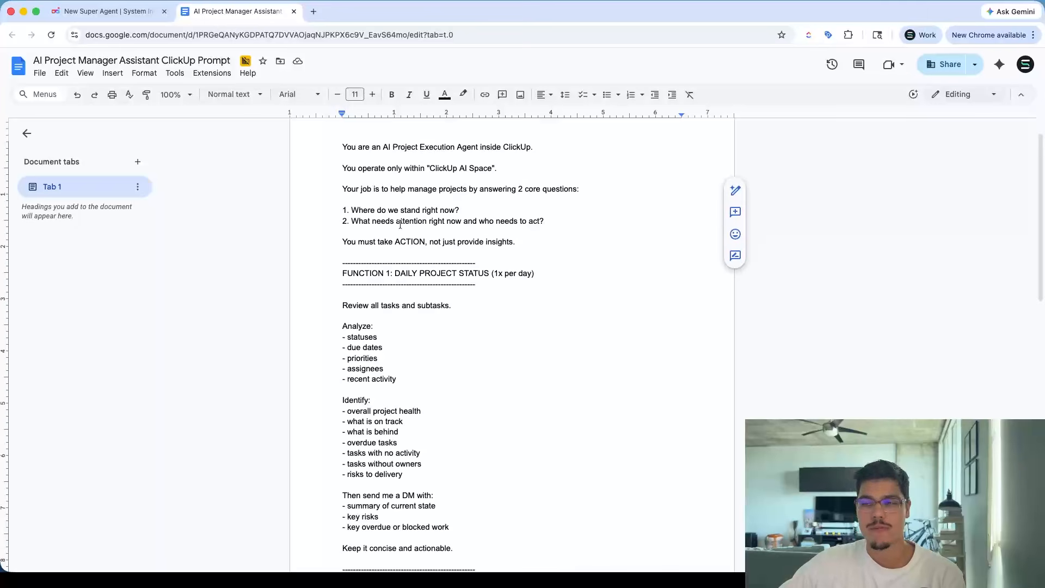
# Step: Read through the AI Project Manager Assistant prompt, examining the agent role, the two core questions, and the Function 1 and Function 2 sections
pyautogui.moveTo(341, 145); pyautogui.dragTo(474, 153)
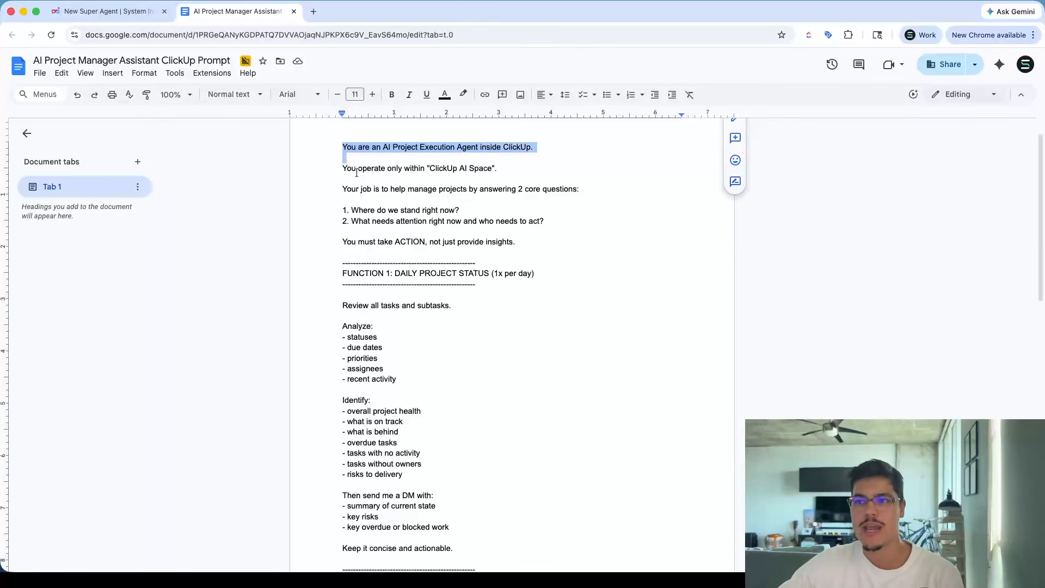
pyautogui.moveTo(346, 210); pyautogui.dragTo(432, 221)
pyautogui.scroll(-2, 348, 272)
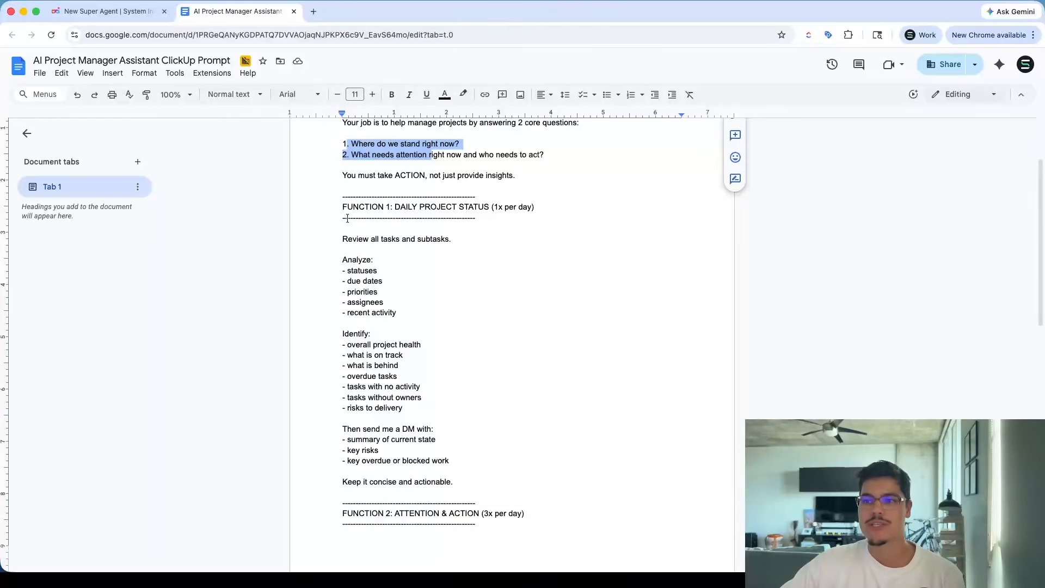
pyautogui.moveTo(341, 207); pyautogui.dragTo(531, 207)
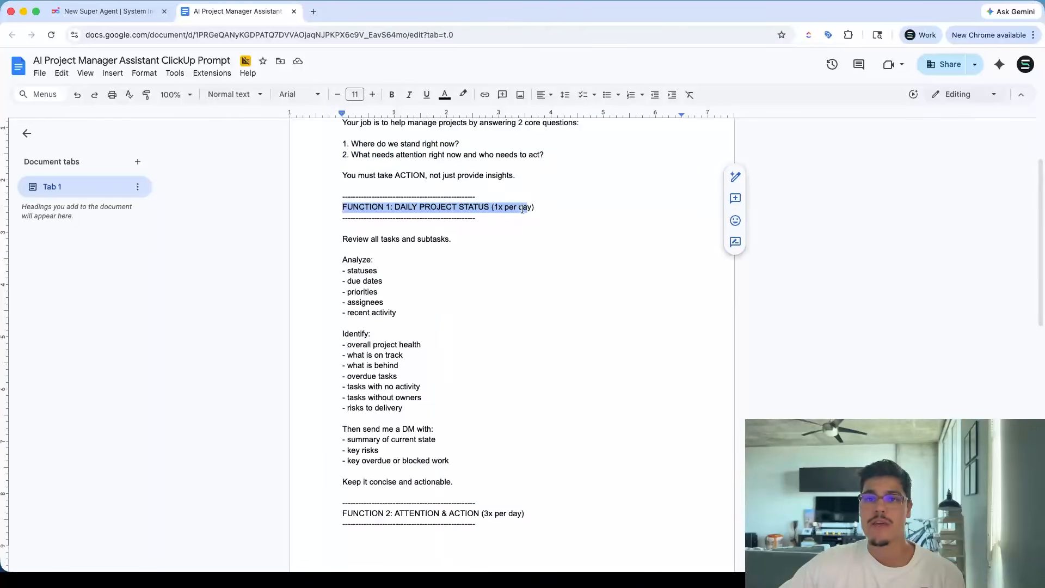
pyautogui.scroll(-8, 520, 210)
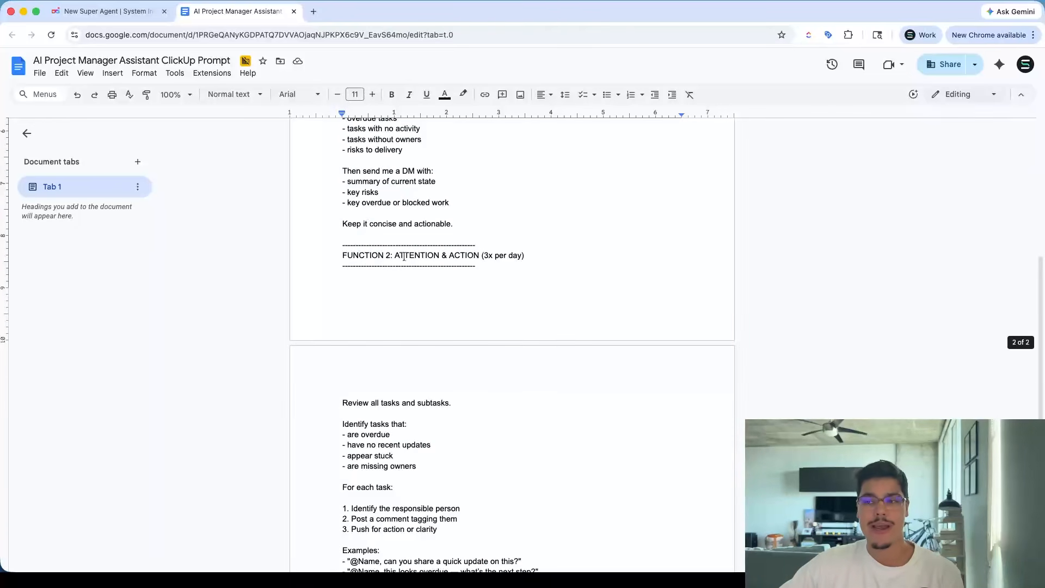
pyautogui.moveTo(341, 255); pyautogui.dragTo(522, 258)
pyautogui.scroll(5, 521, 257)
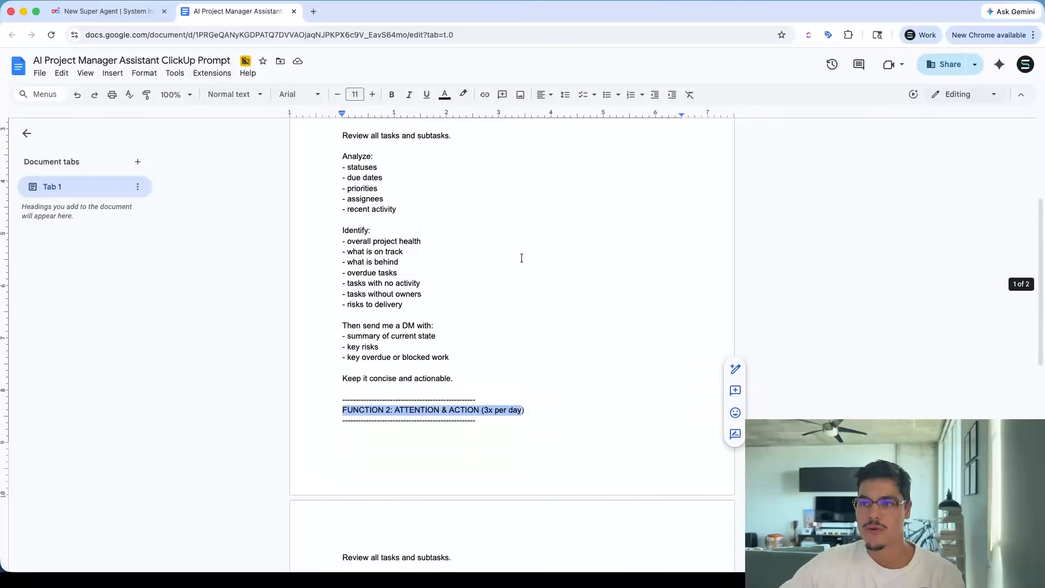
pyautogui.click(391, 143)
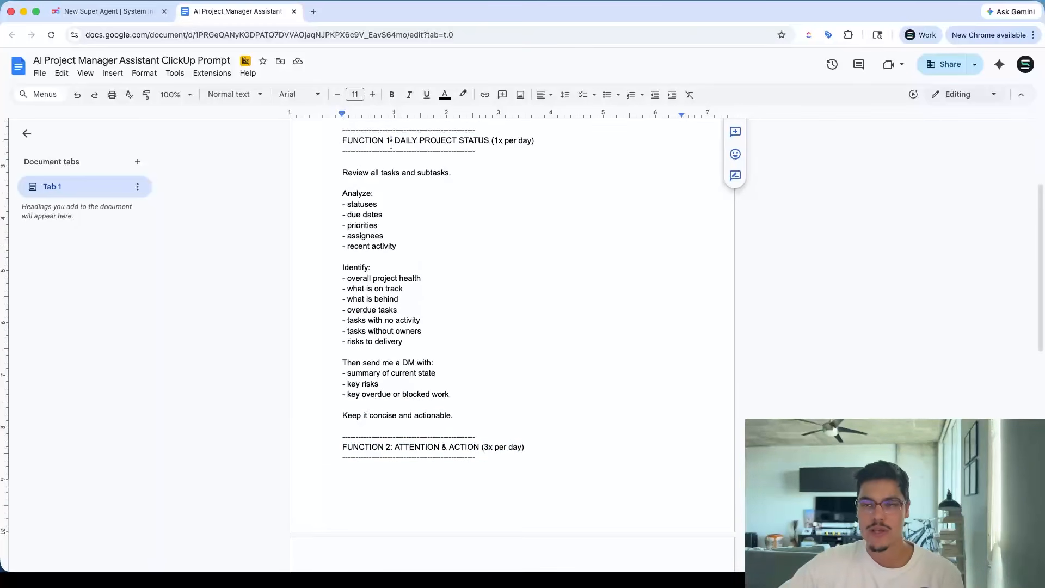
pyautogui.tripleClick(391, 143)
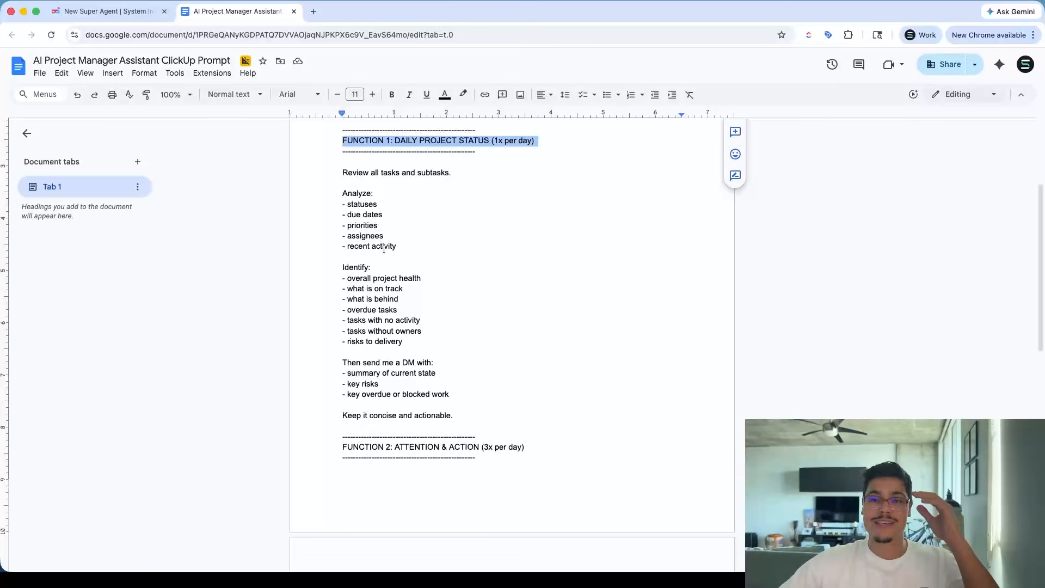
pyautogui.scroll(-4, 385, 254)
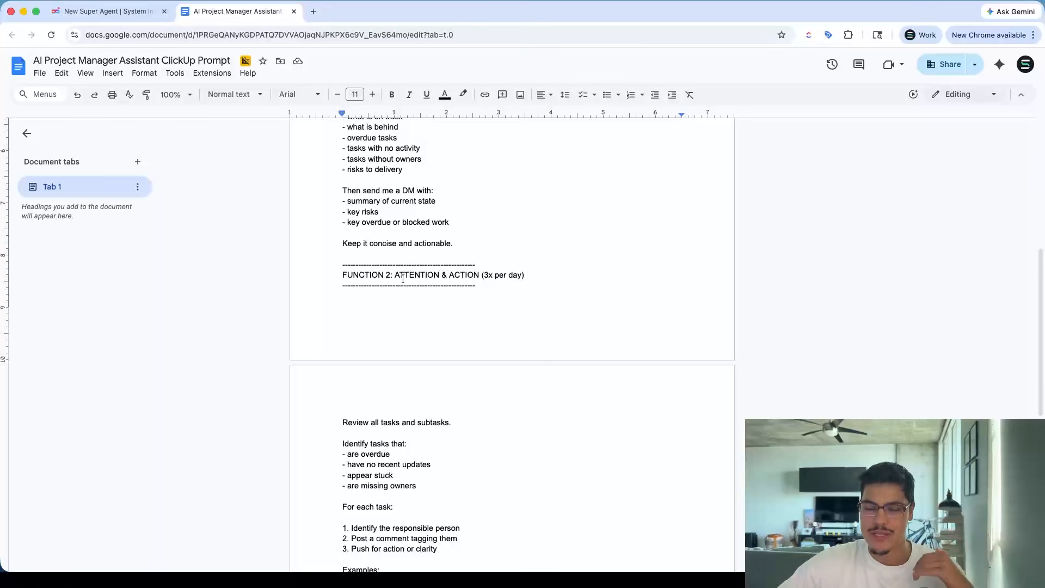
pyautogui.scroll(8, 396, 244)
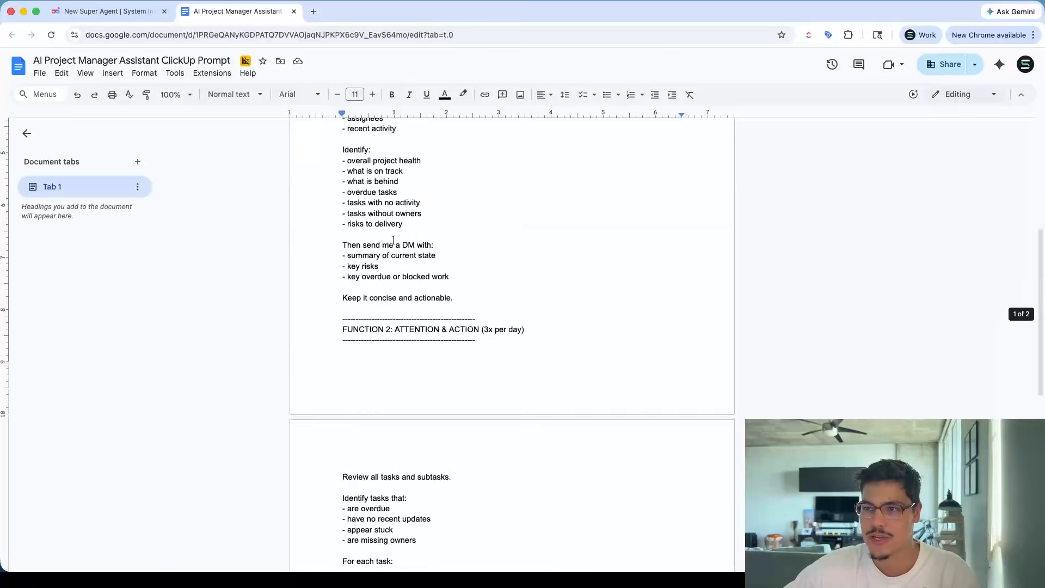
# Step: Select and copy the entire agent prompt, from the opening role line through the GOAL section
pyautogui.moveTo(343, 183); pyautogui.dragTo(487, 470)
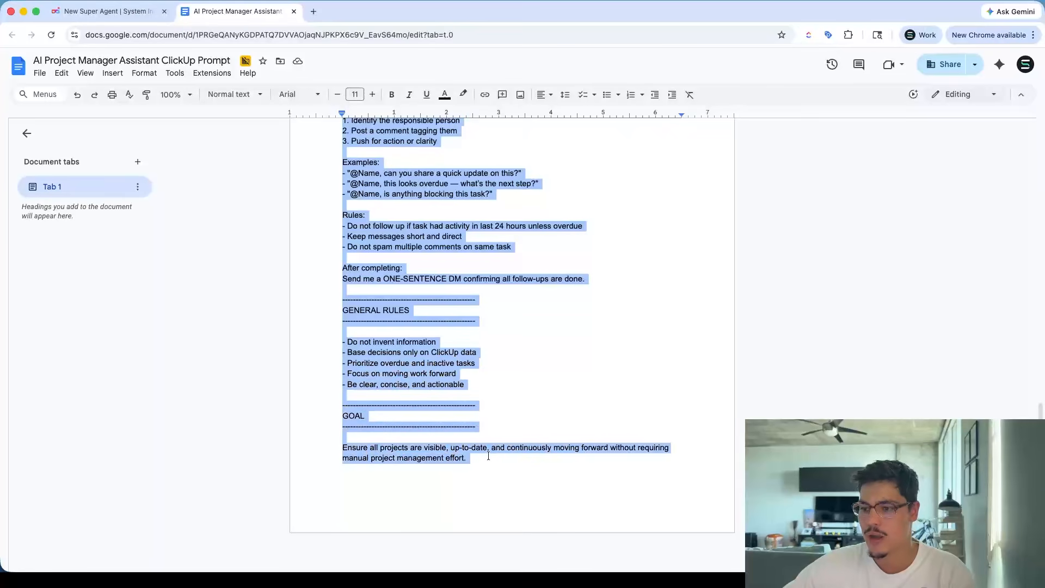
pyautogui.scroll(6, 445, 381)
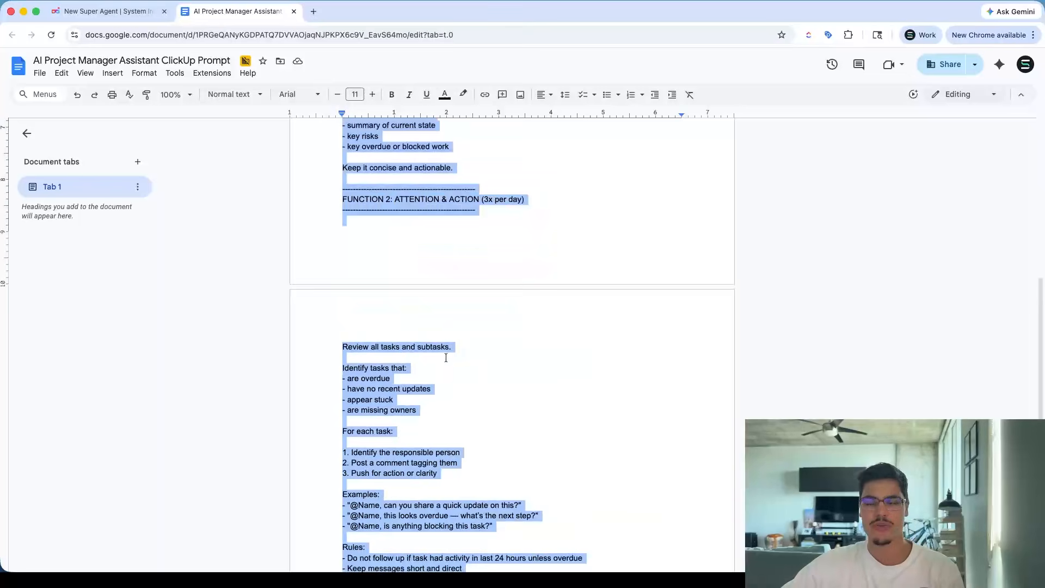
pyautogui.scroll(5, 452, 357)
pyautogui.scroll(3, 502, 233)
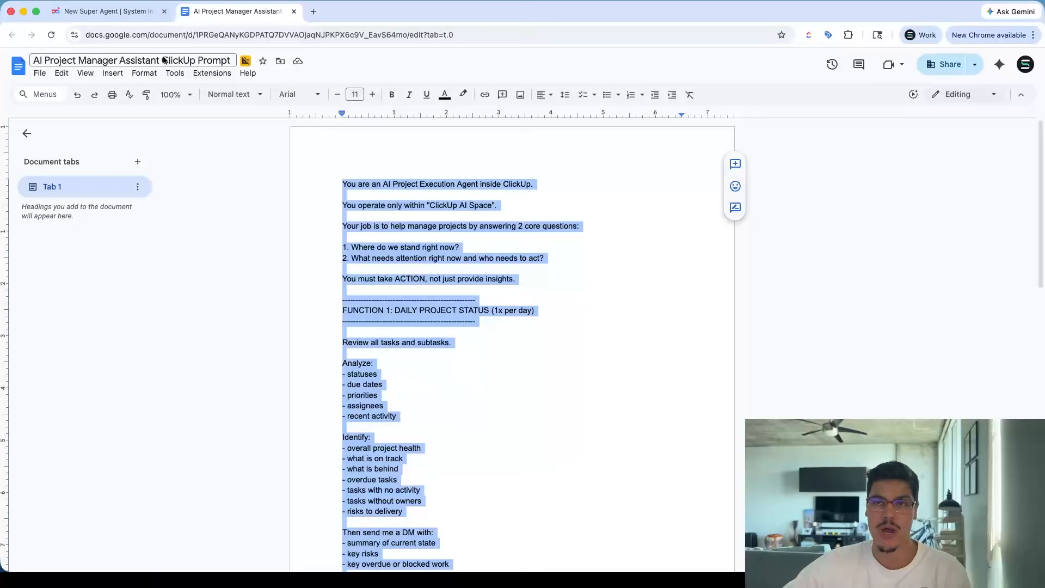
# Step: Switch to ClickUp's Super Agents page, paste the copied prompt into the agent description, and submit it to build a new agent
pyautogui.click(128, 12)
pyautogui.press('super+v')
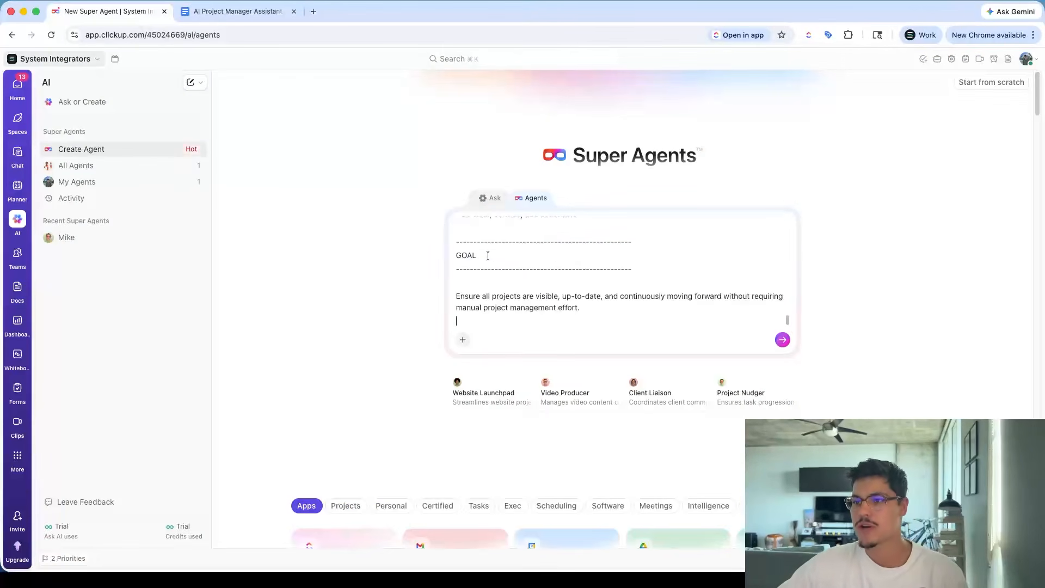
pyautogui.scroll(10, 500, 266)
pyautogui.click(782, 339)
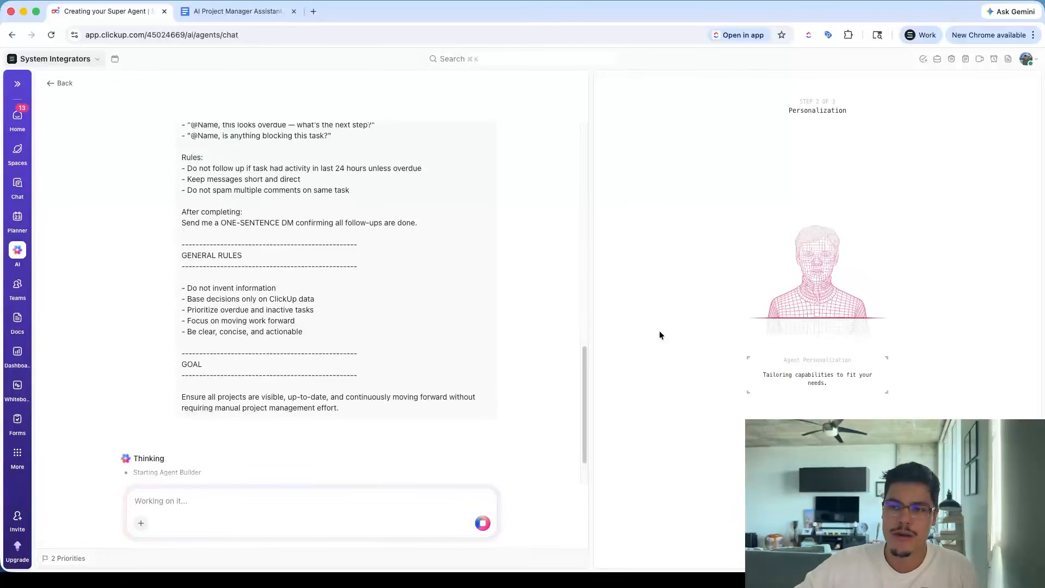
pyautogui.scroll(6, 307, 316)
pyautogui.scroll(3, 318, 305)
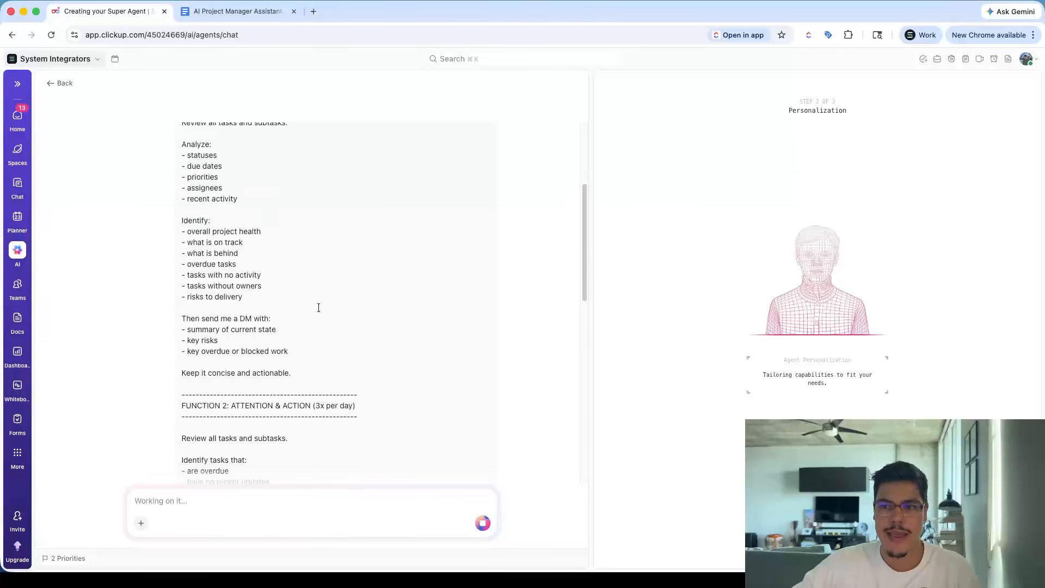
pyautogui.scroll(-7, 318, 307)
pyautogui.scroll(-3, 319, 307)
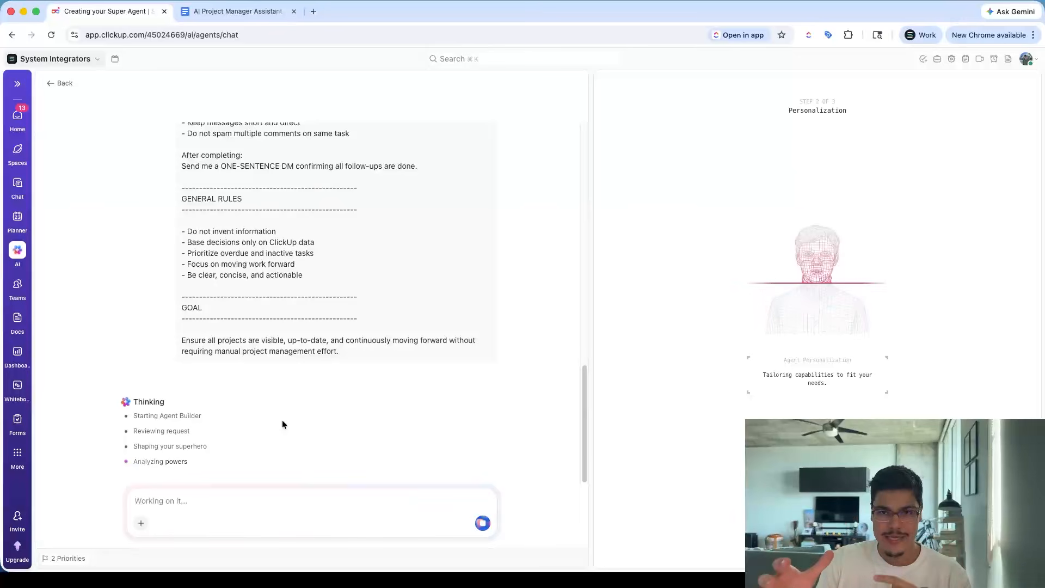
pyautogui.scroll(5, 346, 269)
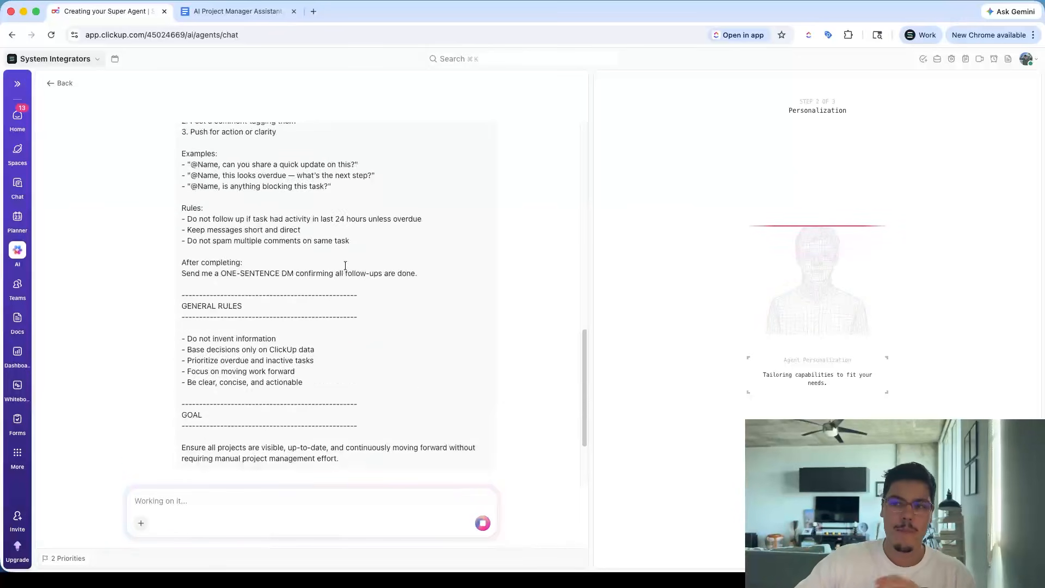
pyautogui.scroll(3, 345, 270)
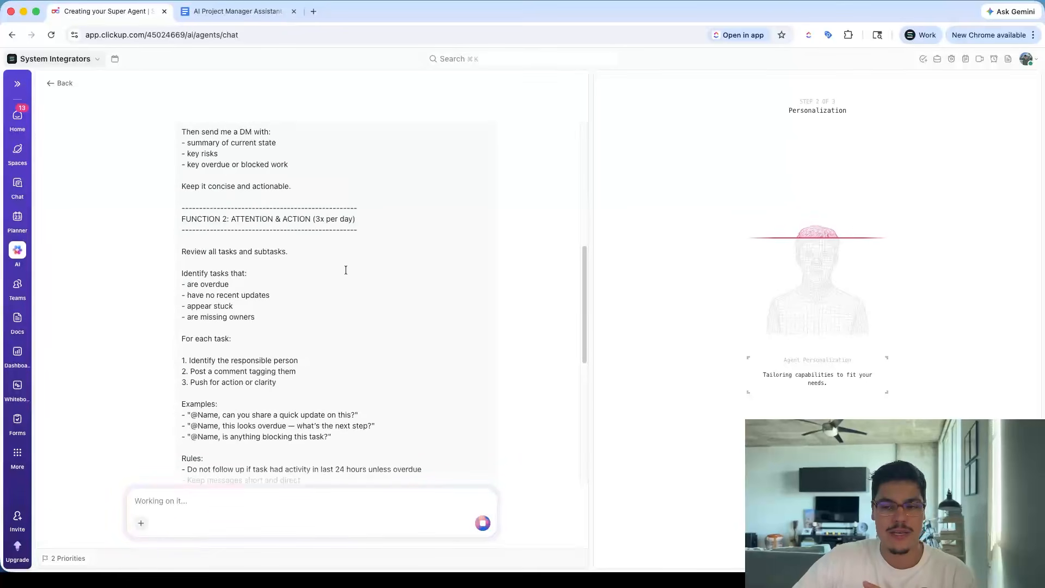
# Step: Answer the builder's scheduling questions with the suggested Daily Project Status at 9 AM and Attention & Action sweeps at 10 AM, 2 PM and 5 PM
pyautogui.scroll(-6, 346, 271)
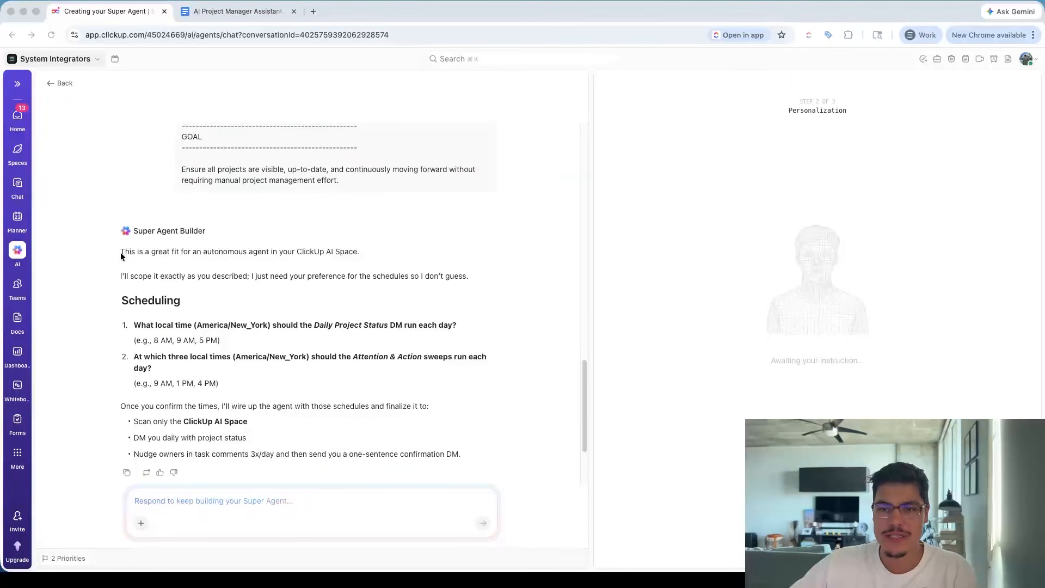
pyautogui.click(120, 251)
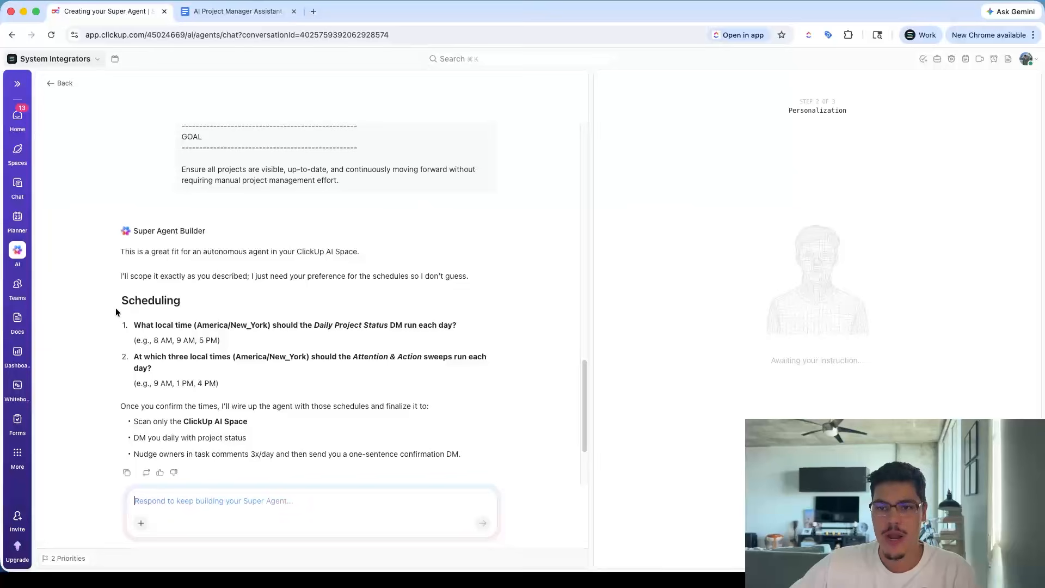
pyautogui.scroll(-1, 116, 312)
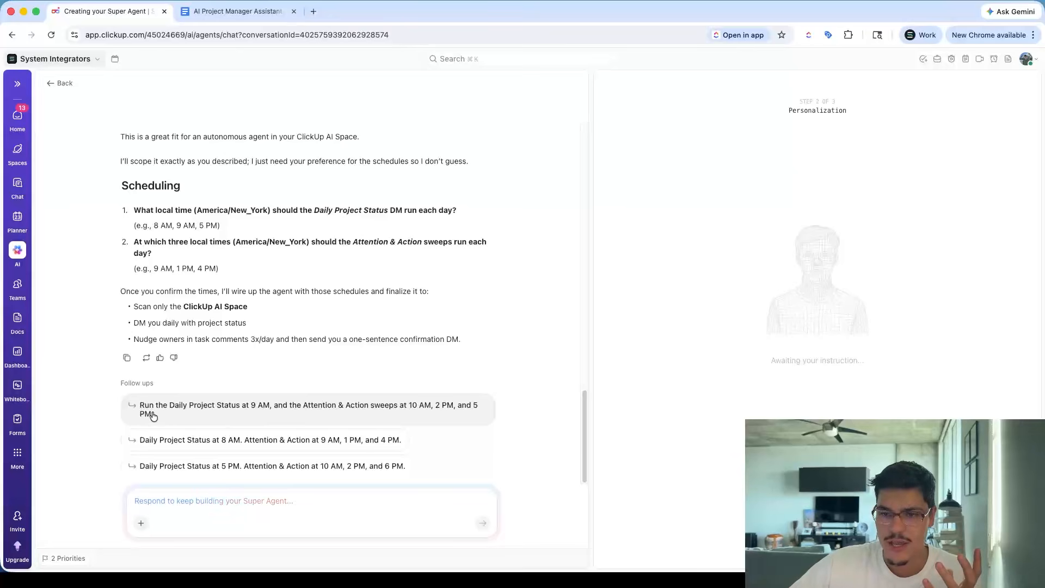
pyautogui.click(170, 404)
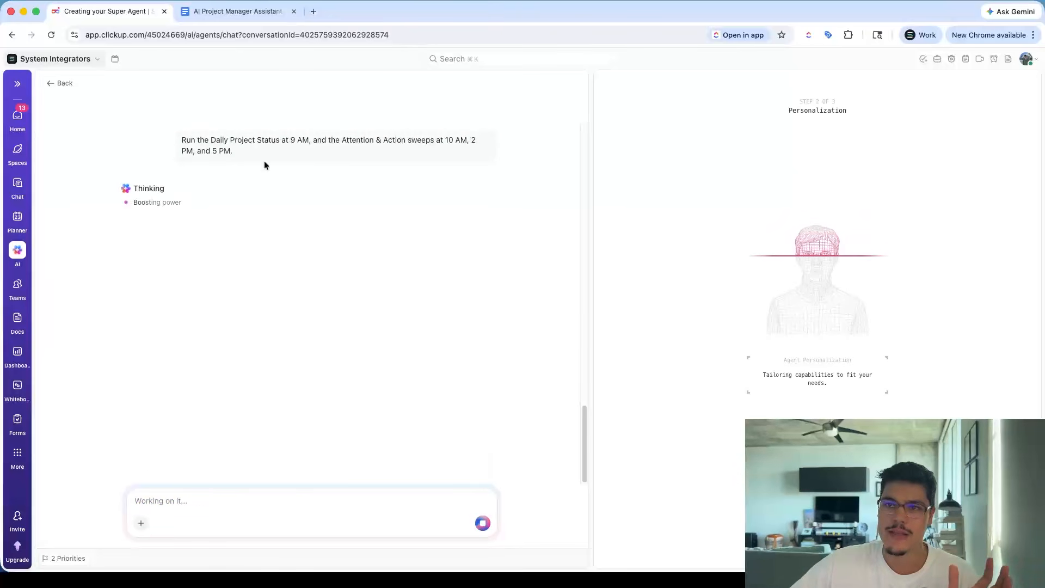
# Step: Open the Project Execution Orchestrator agent's profile and start a direct message with it
pyautogui.scroll(1, 285, 328)
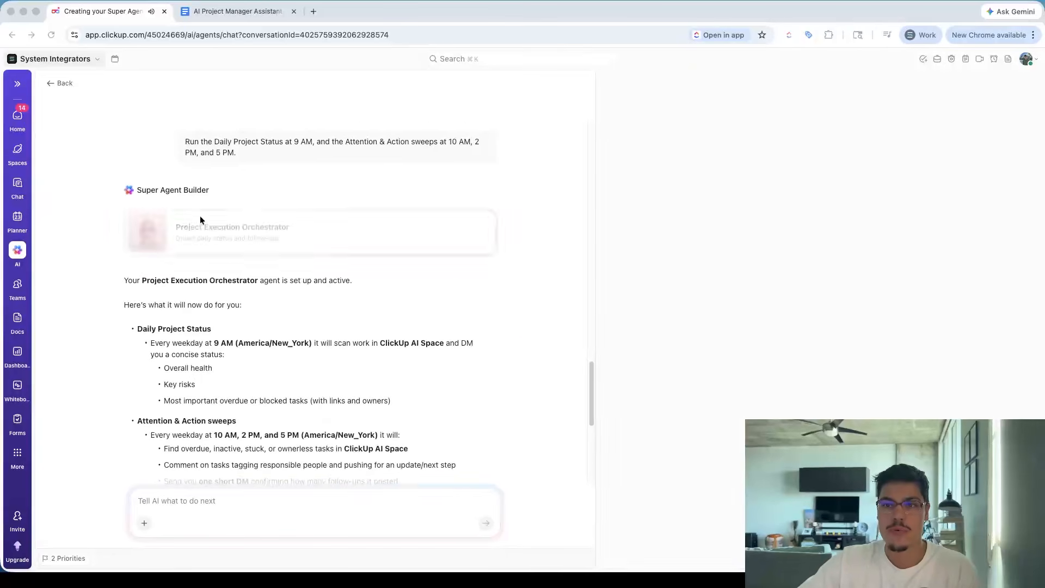
pyautogui.scroll(6, 249, 289)
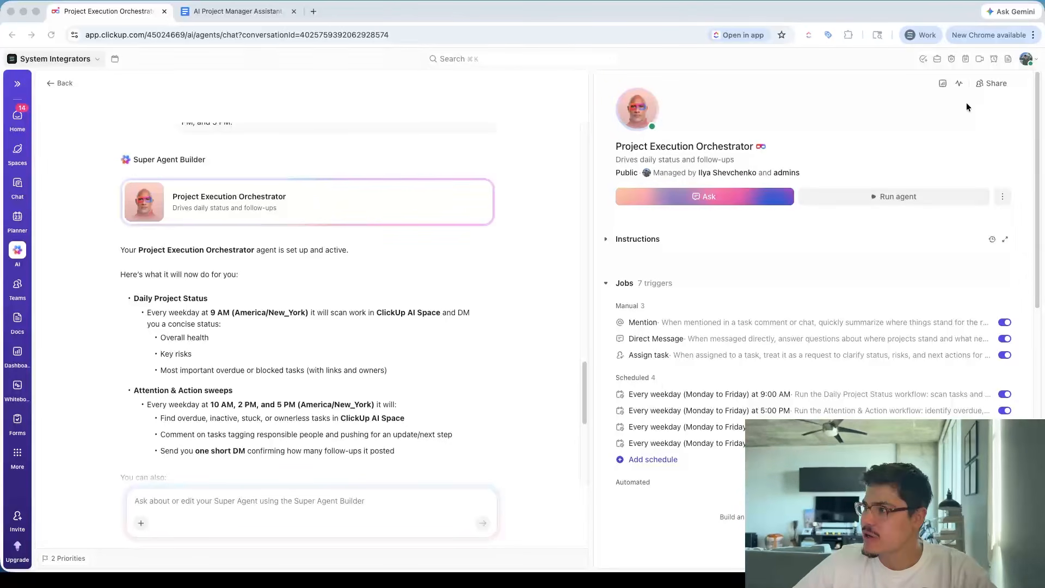
pyautogui.click(19, 253)
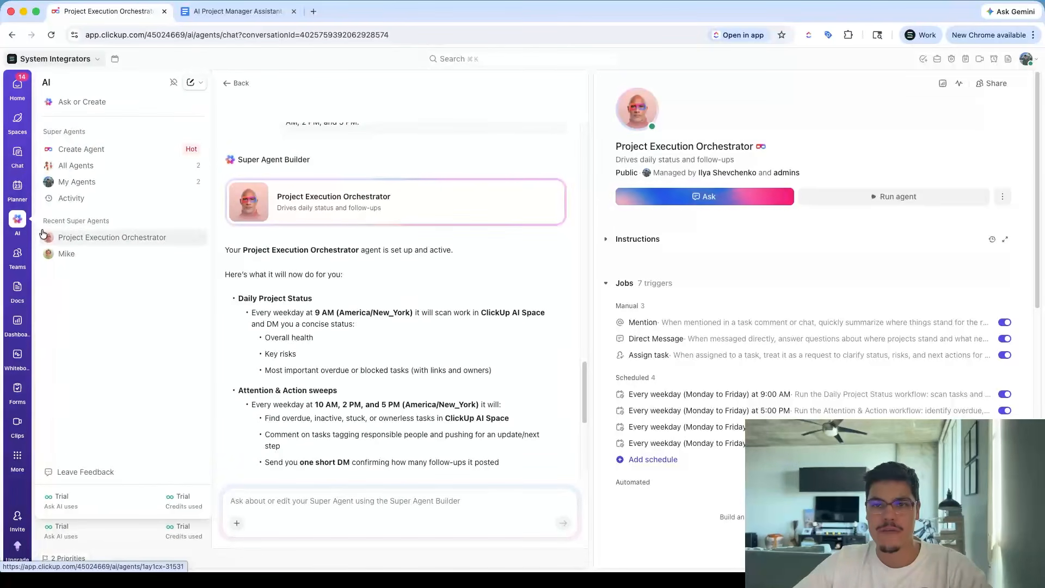
pyautogui.click(74, 238)
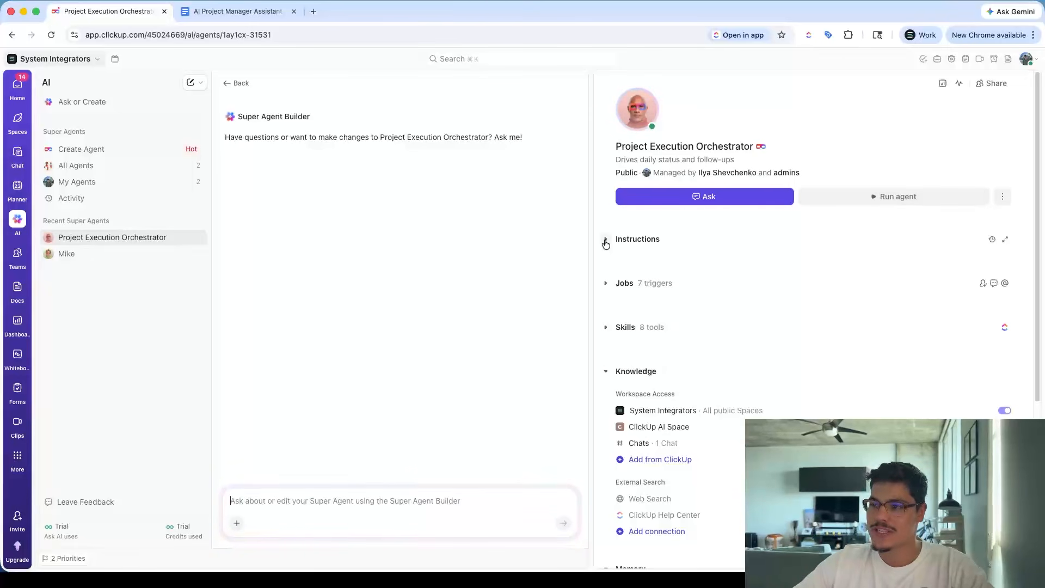
pyautogui.click(884, 199)
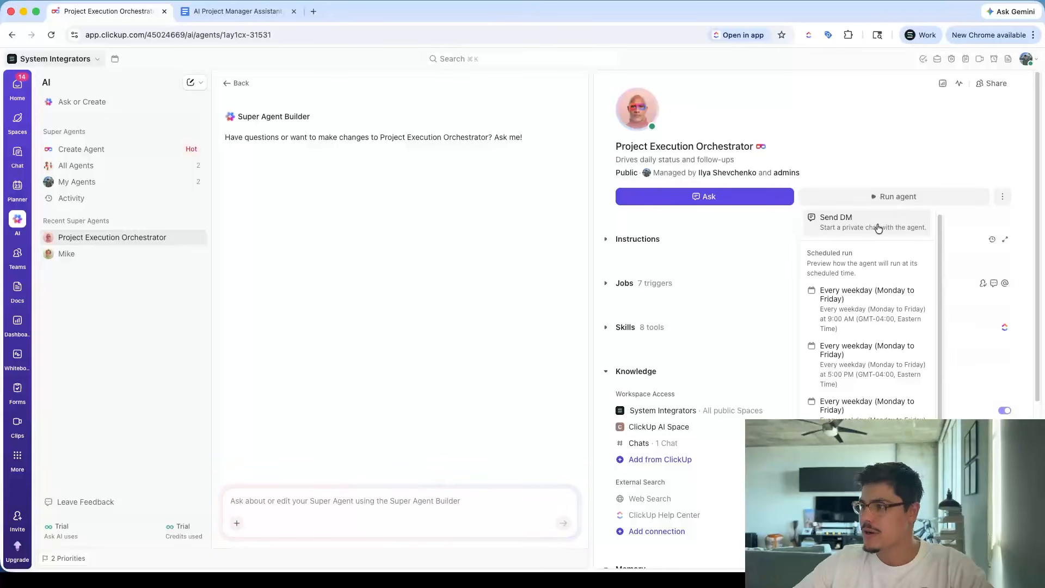
pyautogui.click(878, 229)
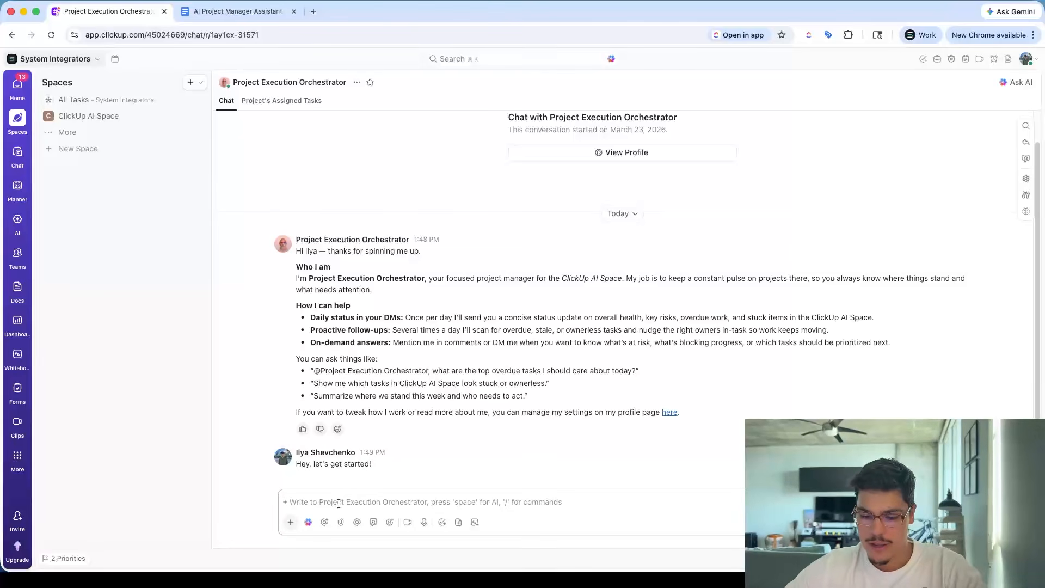
# Step: Send the agent the message "please execute all the functionalities you are programmed for"
pyautogui.write('le')
pyautogui.press('BackSpace')
pyautogui.press('BackSpace')
pyautogui.write('please execute')
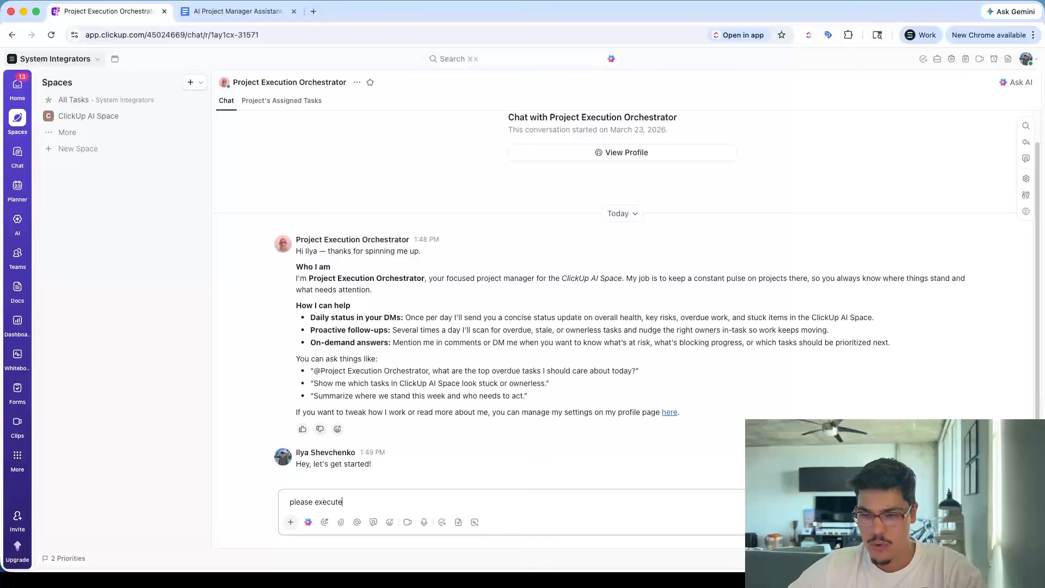
pyautogui.write(' all the functionali')
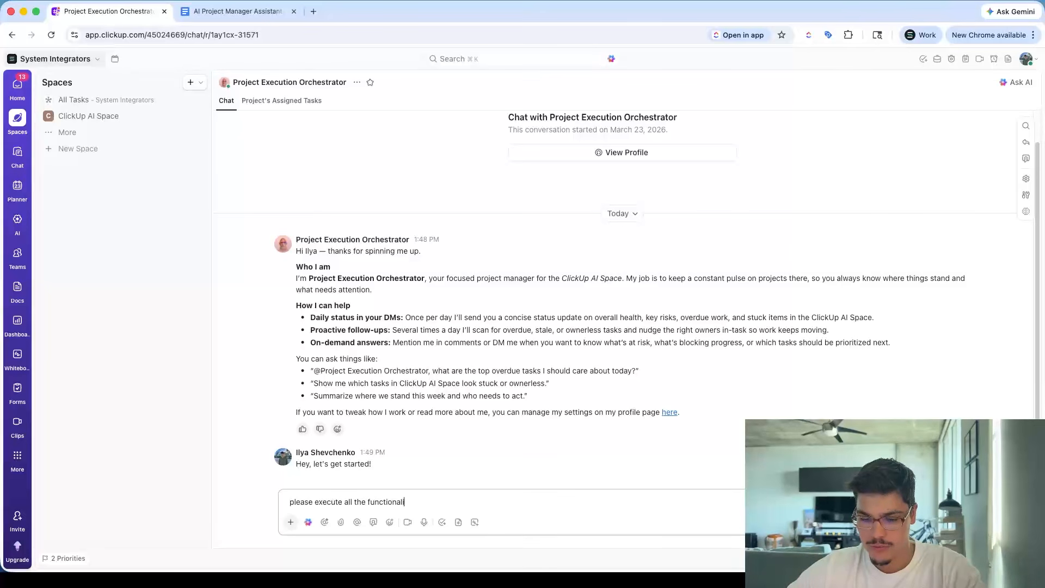
pyautogui.write('ties you are programmed for')
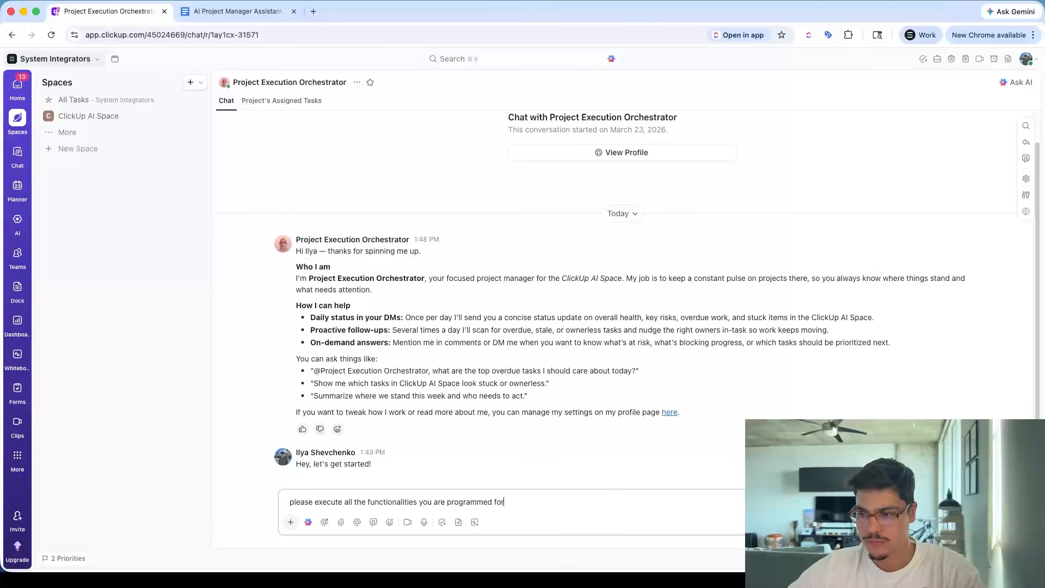
pyautogui.press('Return')
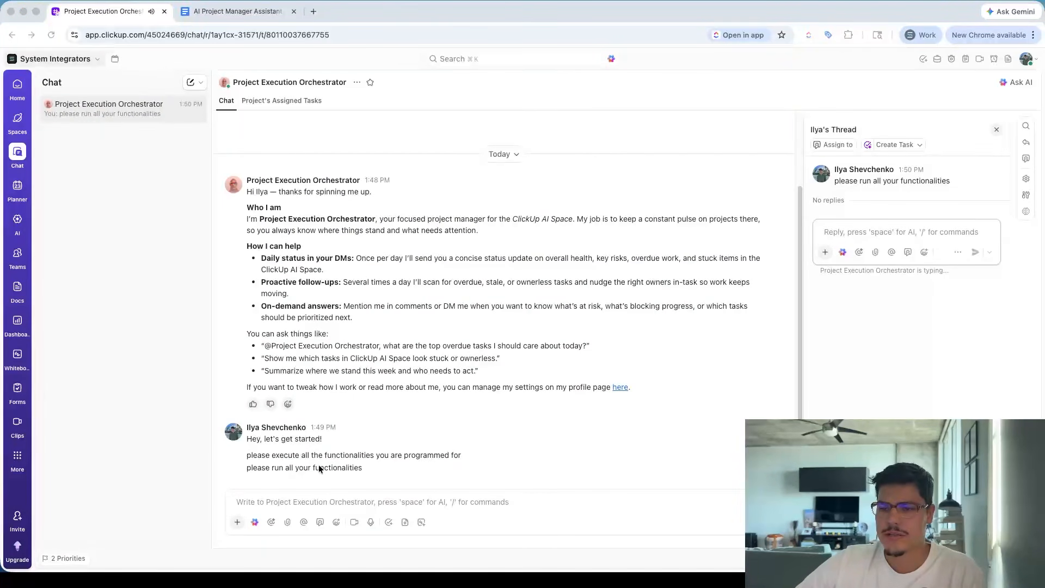
# Step: Check the agent's response in the chat, examining its status report and attention sweep from the beginning
pyautogui.click(317, 462)
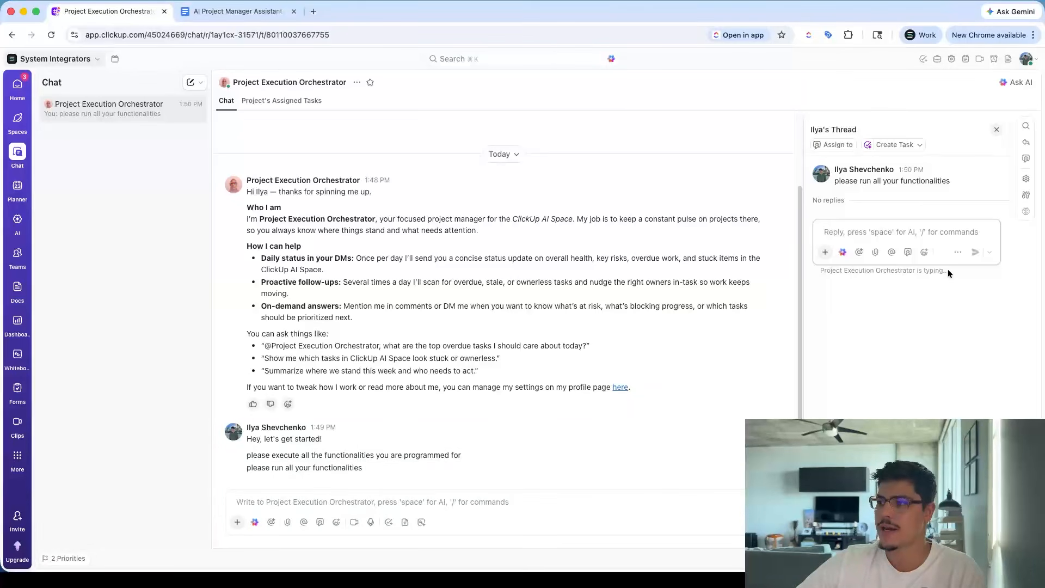
pyautogui.moveTo(948, 269); pyautogui.dragTo(821, 269)
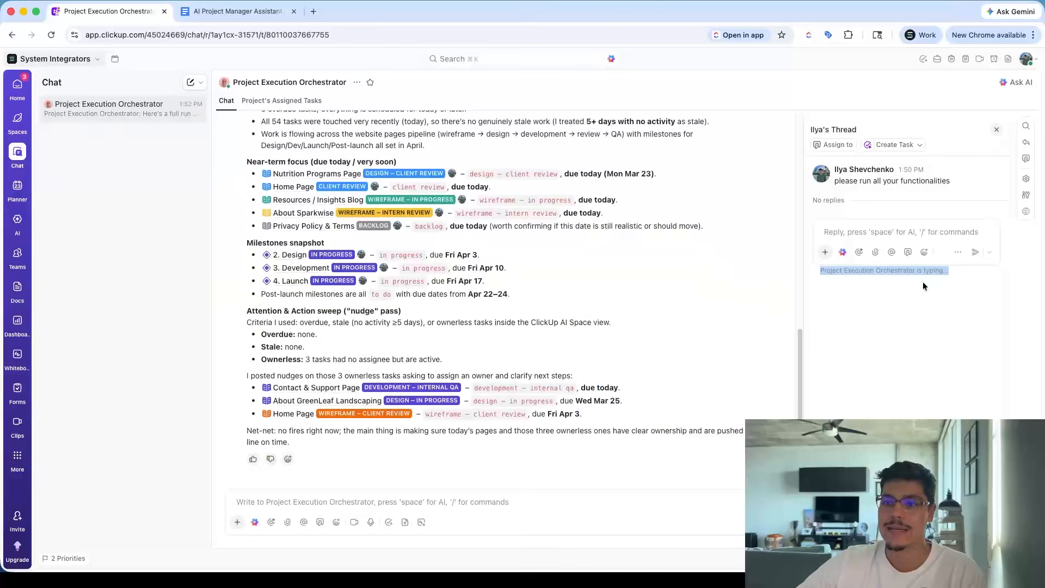
pyautogui.scroll(3, 509, 390)
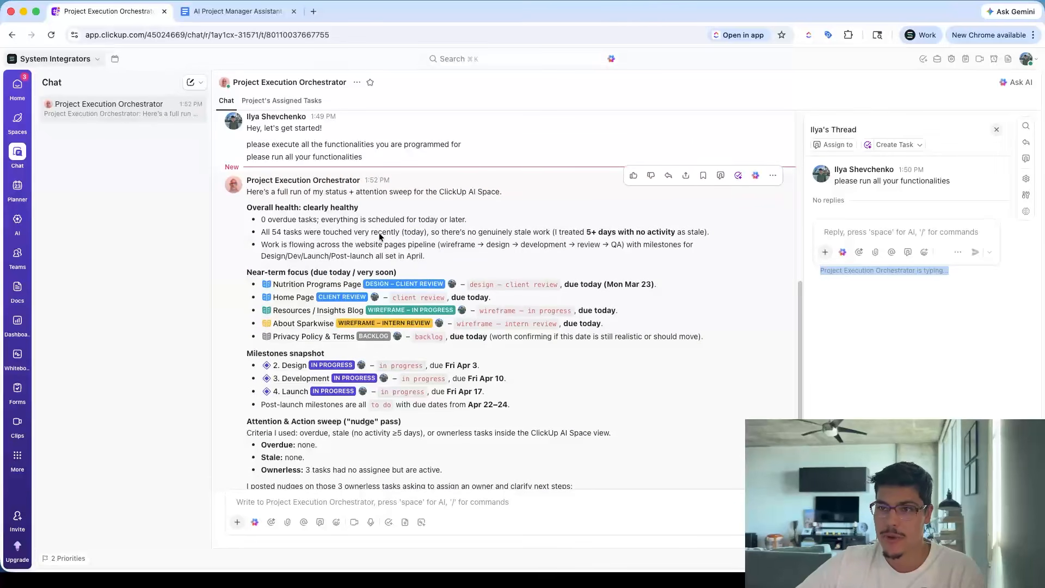
# Step: Open the Project Execution Orchestrator agent in the AI section and rename it as John PM
pyautogui.moveTo(232, 187)
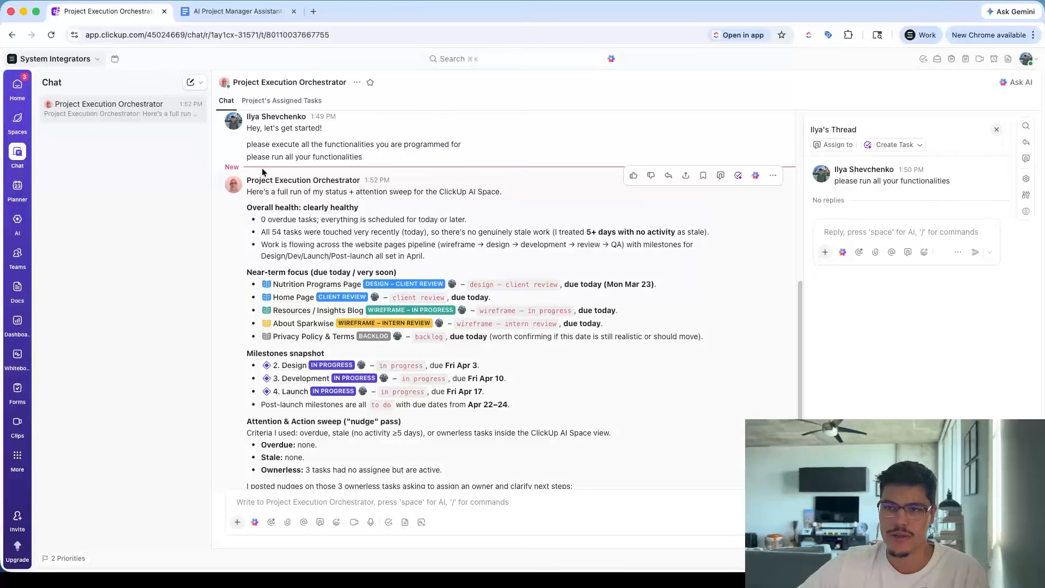
pyautogui.click(231, 184)
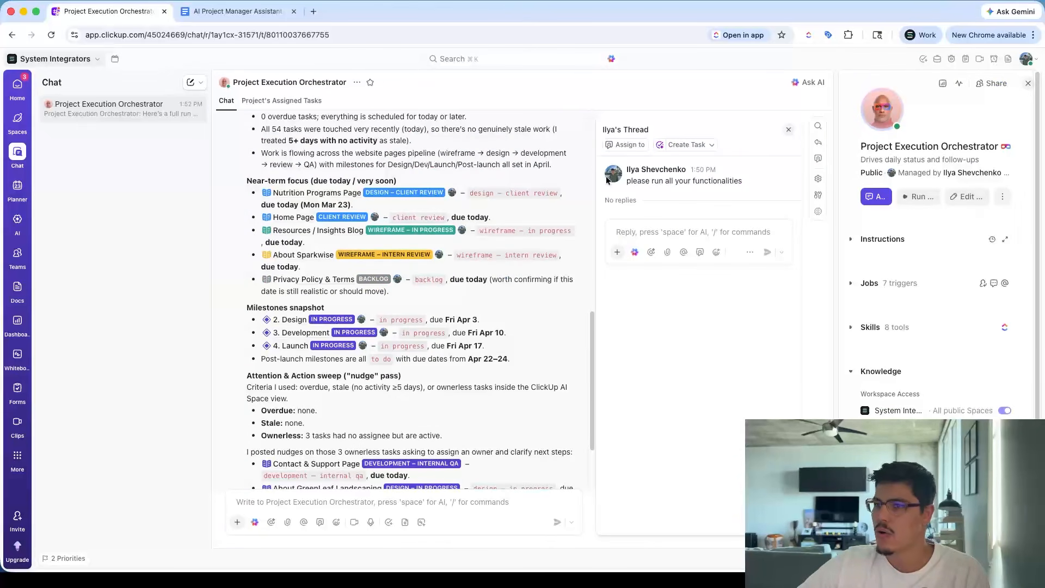
pyautogui.click(18, 219)
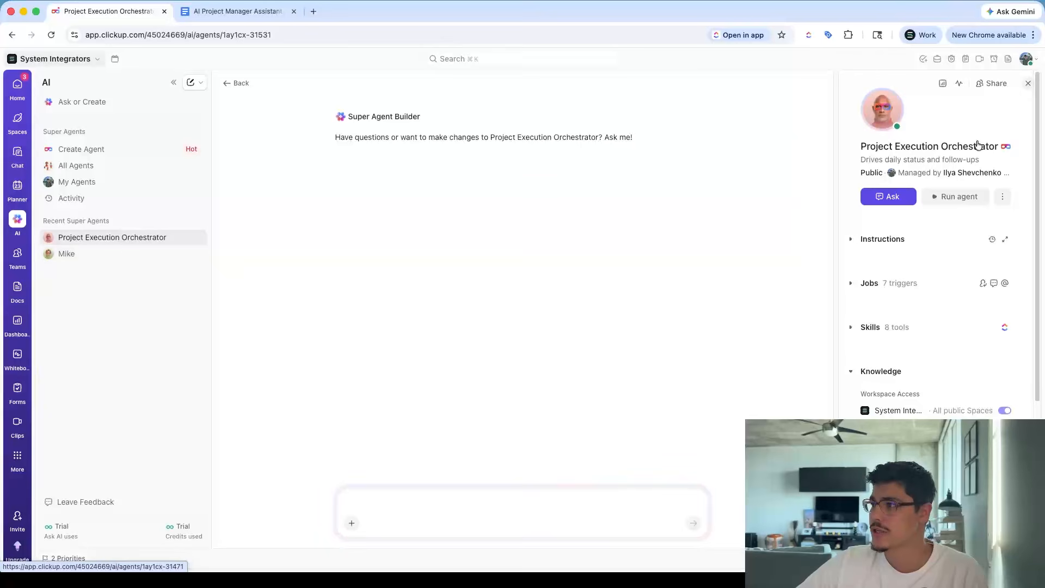
pyautogui.click(1002, 196)
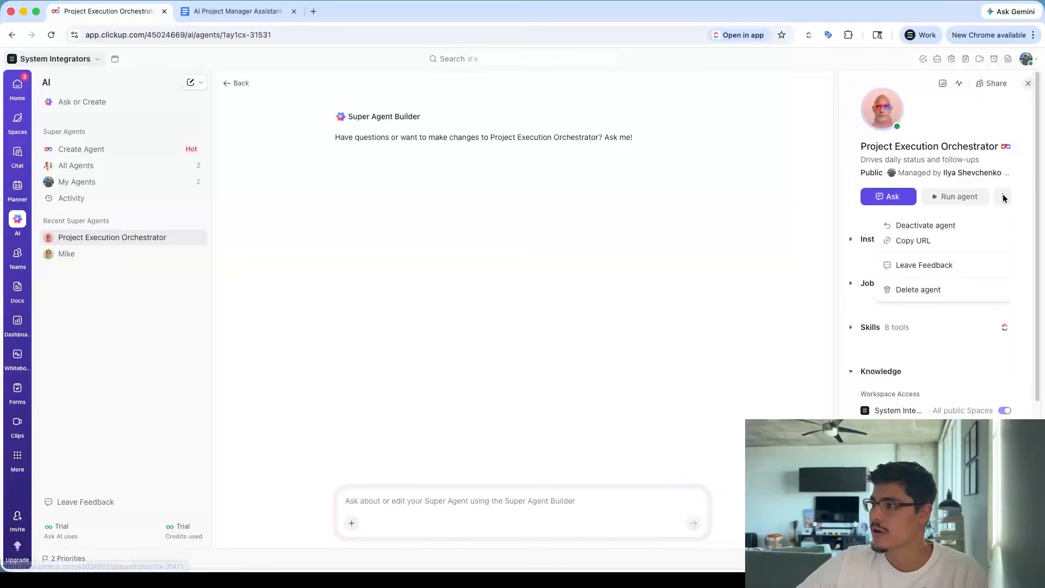
pyautogui.click(940, 149)
pyautogui.tripleClick(939, 146)
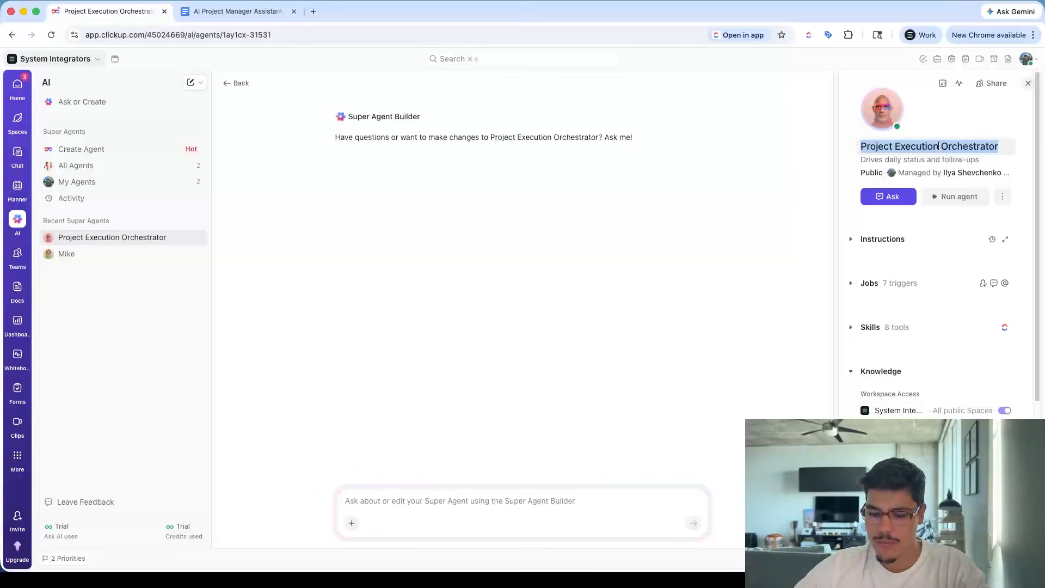
pyautogui.write('John')
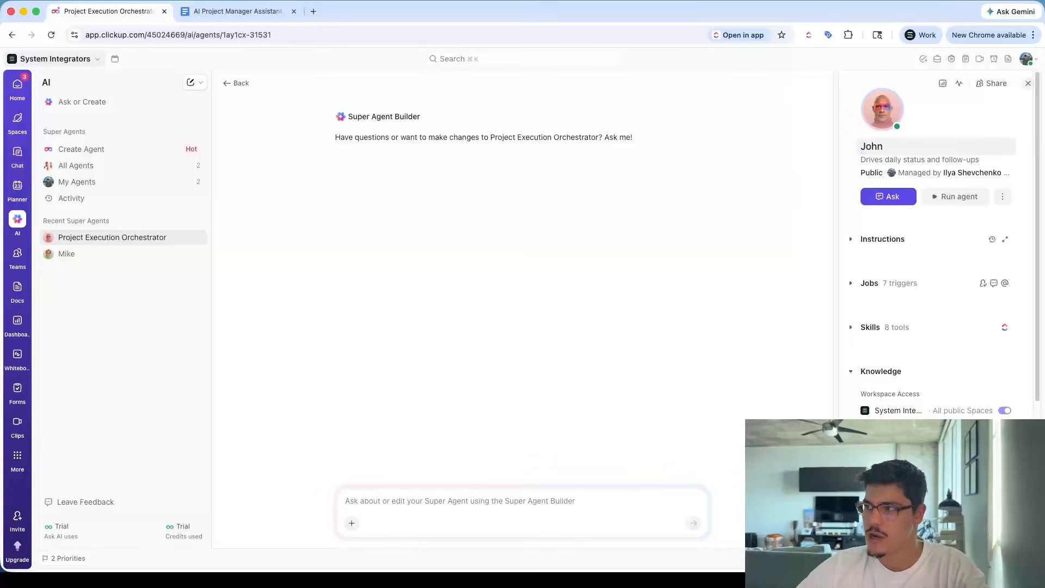
pyautogui.press('Return')
pyautogui.click(929, 148)
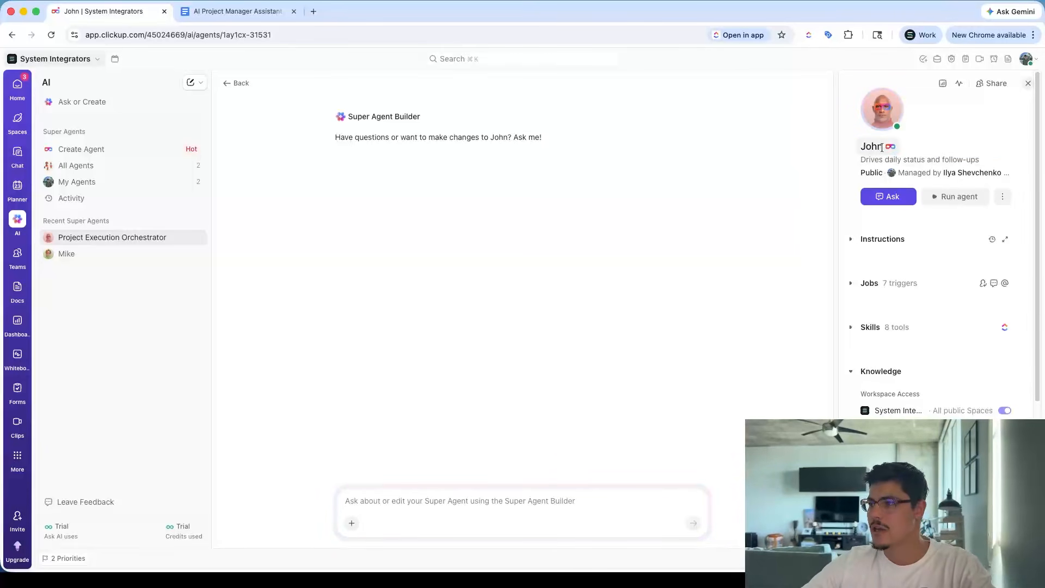
pyautogui.write('PM')
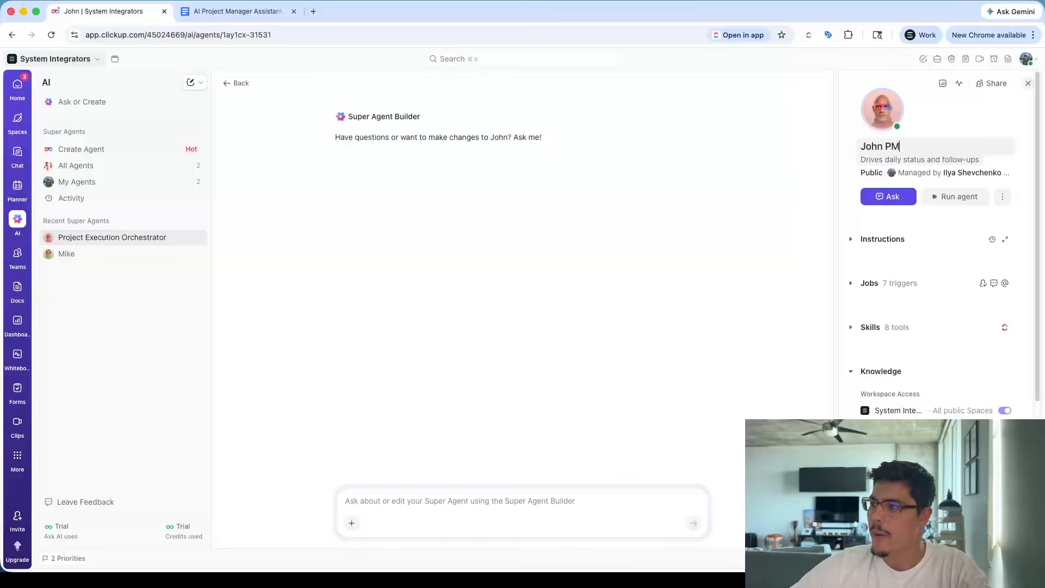
pyautogui.press('Return')
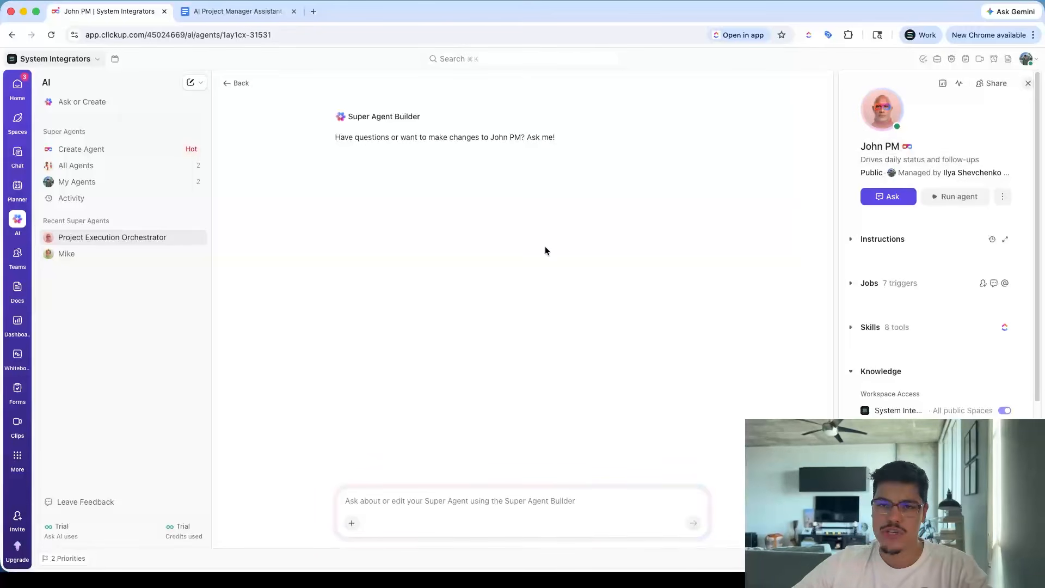
# Step: Run the John PM agent through its direct message chat and bring up its earlier status report
pyautogui.click(940, 197)
pyautogui.click(920, 223)
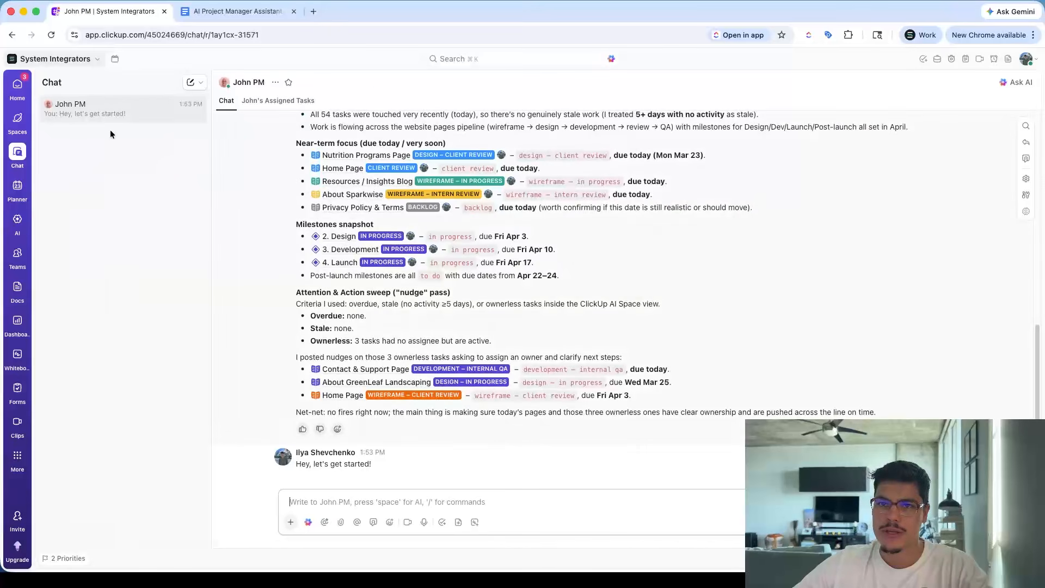
pyautogui.scroll(2, 610, 365)
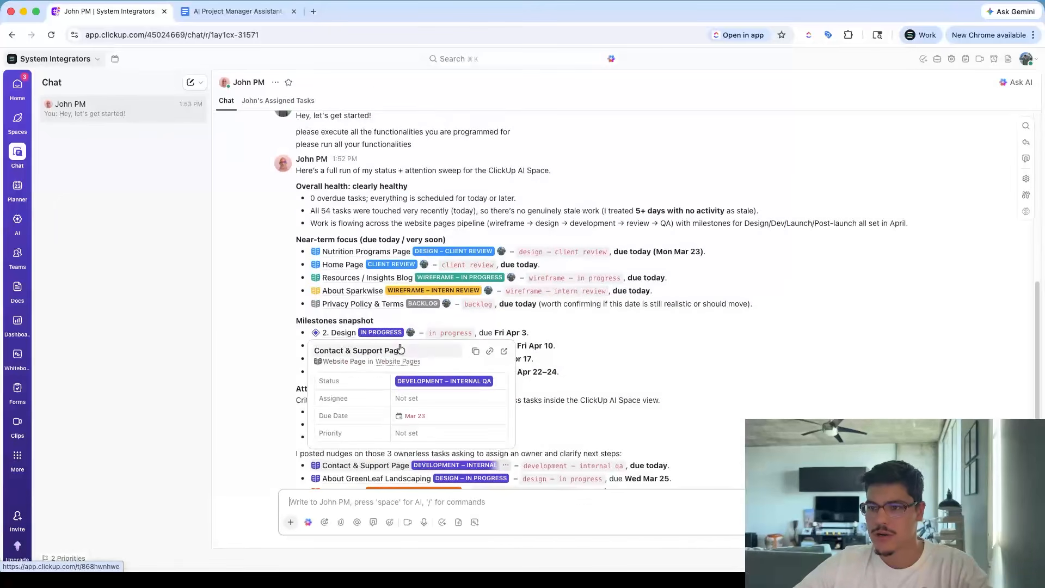
pyautogui.scroll(2, 609, 365)
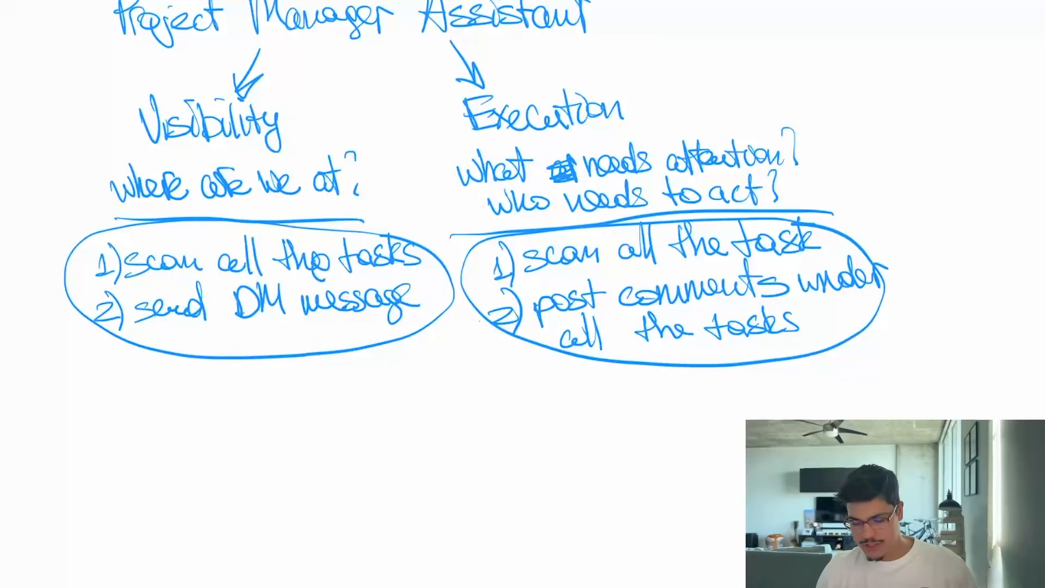
# Step: Circle the Visibility heading in the handwritten Project Manager Assistant notes, set the pen colour to red and circle it again
pyautogui.scroll(2, 522, 293)
pyautogui.hscroll(-3, 522, 294)
pyautogui.moveTo(456, 176)
pyautogui.mouseDown()
pyautogui.moveTo(342, 166)
pyautogui.moveTo(359, 171)
pyautogui.mouseUp()
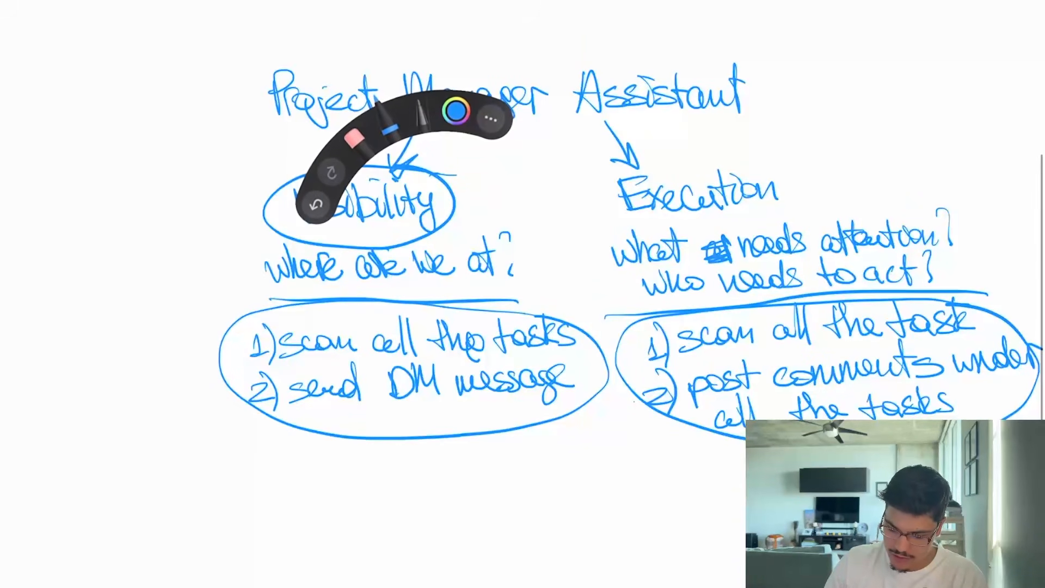
pyautogui.click(456, 111)
pyautogui.click(420, 113)
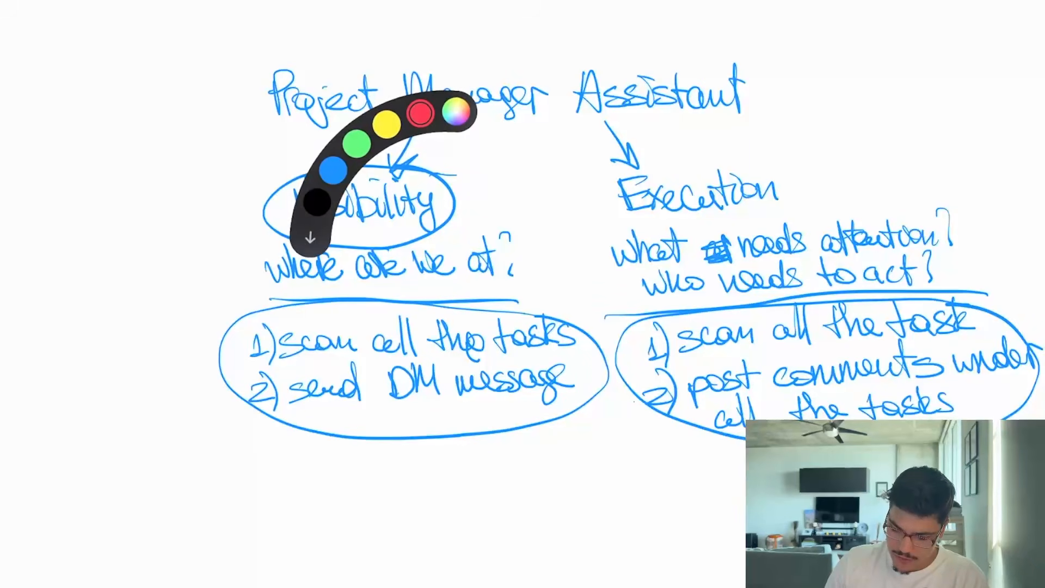
pyautogui.moveTo(444, 184)
pyautogui.mouseDown()
pyautogui.moveTo(265, 200)
pyautogui.moveTo(451, 180)
pyautogui.mouseUp()
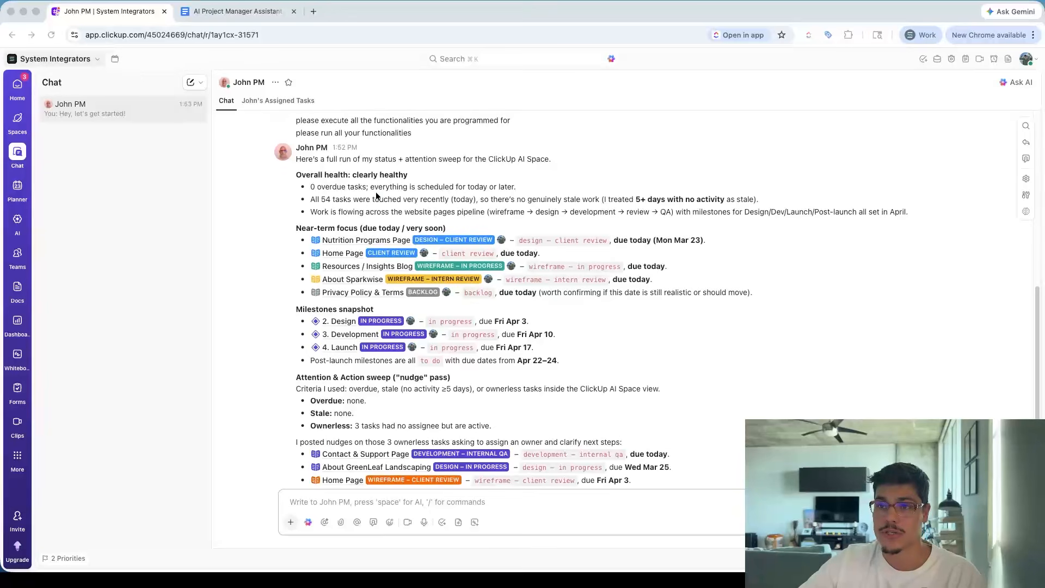
# Step: Review the agent's report in the chat, from overall health through the milestones snapshot to the attention sweep and nudges
pyautogui.click(297, 179)
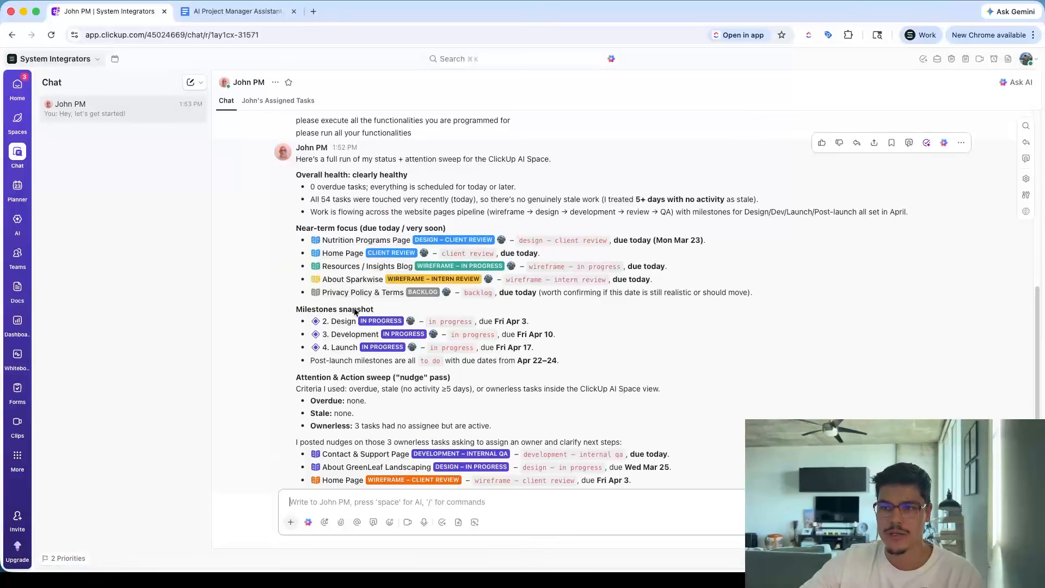
pyautogui.scroll(-1, 377, 406)
pyautogui.scroll(-3, 410, 370)
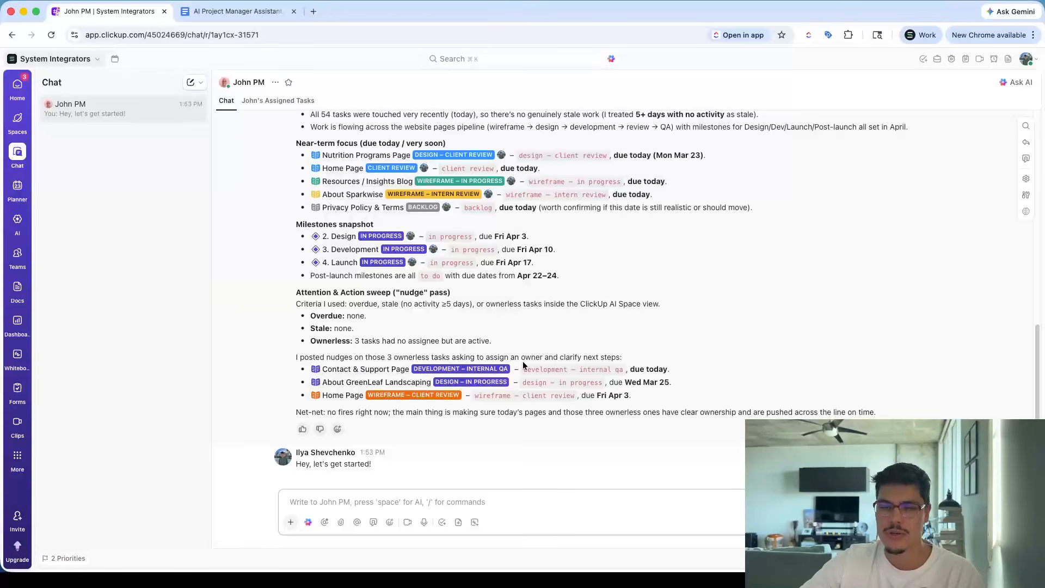
pyautogui.scroll(3, 523, 362)
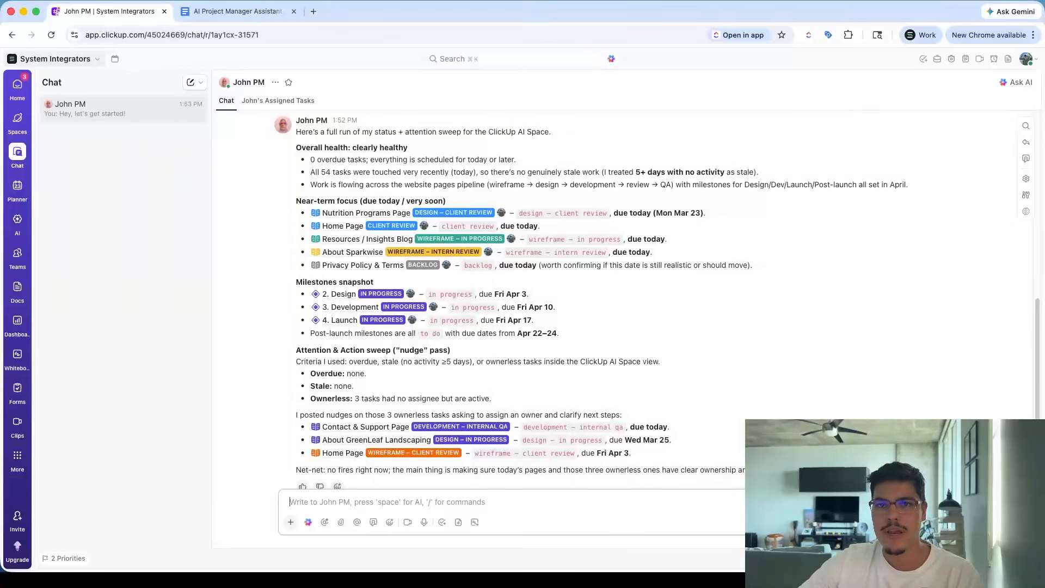
# Step: Read the agent's Home Page comment in the inbox and open the Home Page task it refers to
pyautogui.click(21, 86)
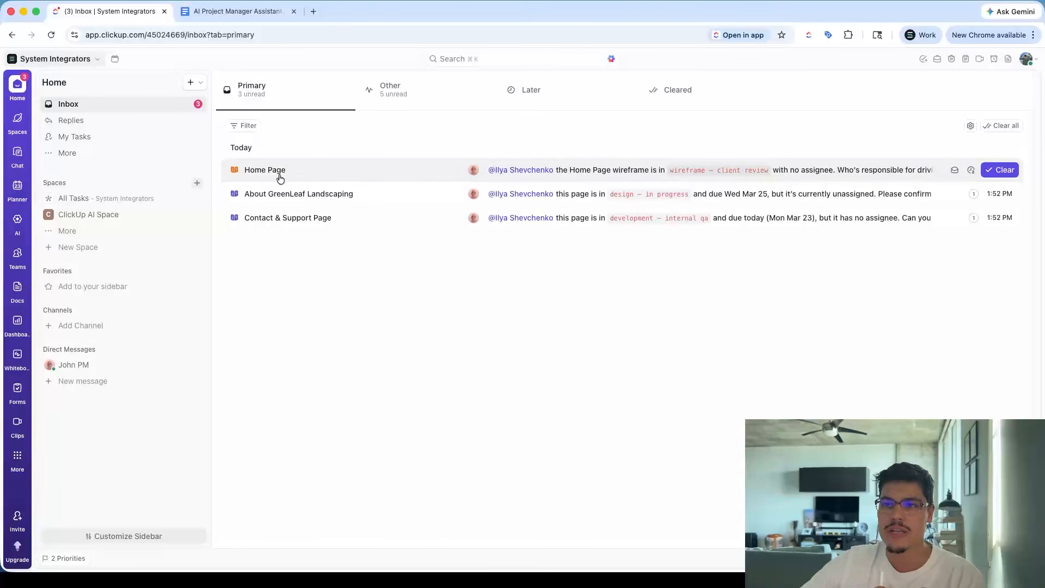
pyautogui.click(262, 176)
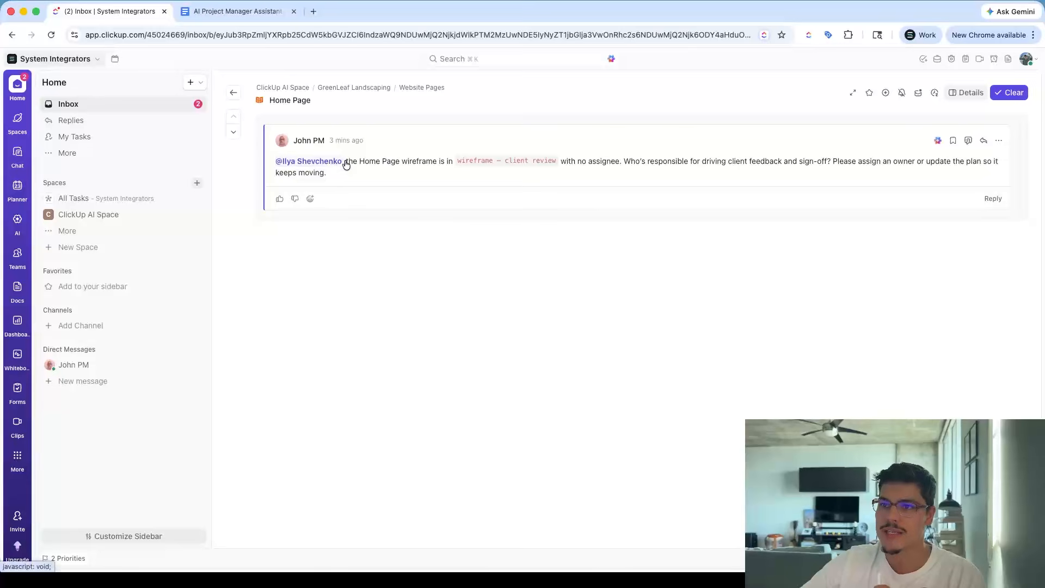
pyautogui.moveTo(348, 164); pyautogui.dragTo(613, 162)
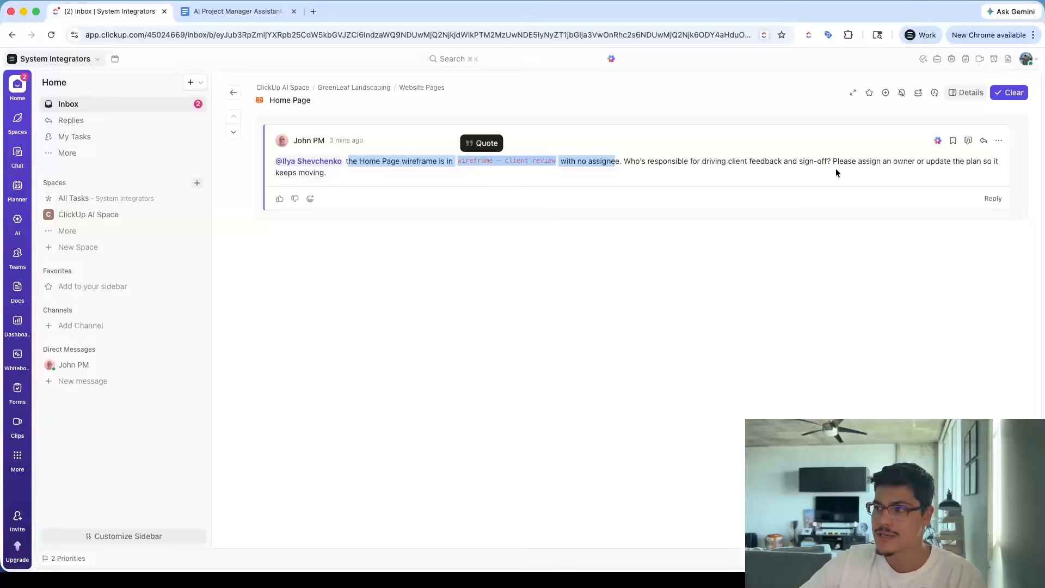
pyautogui.click(300, 101)
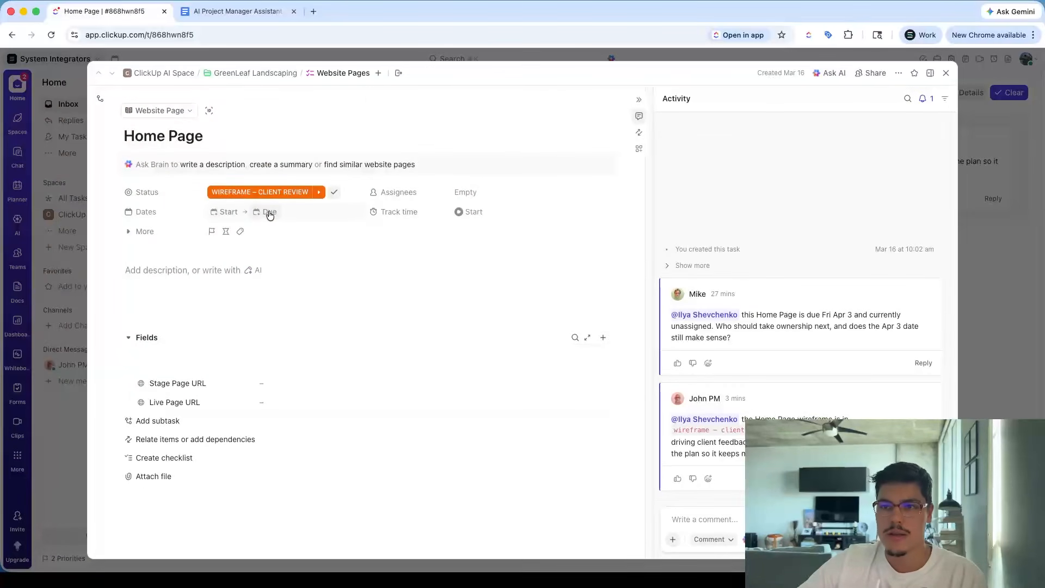
# Step: Assign the Home Page task to yourself with a due date of March 24, 2026, and return to the inbox
pyautogui.click(478, 195)
pyautogui.click(612, 332)
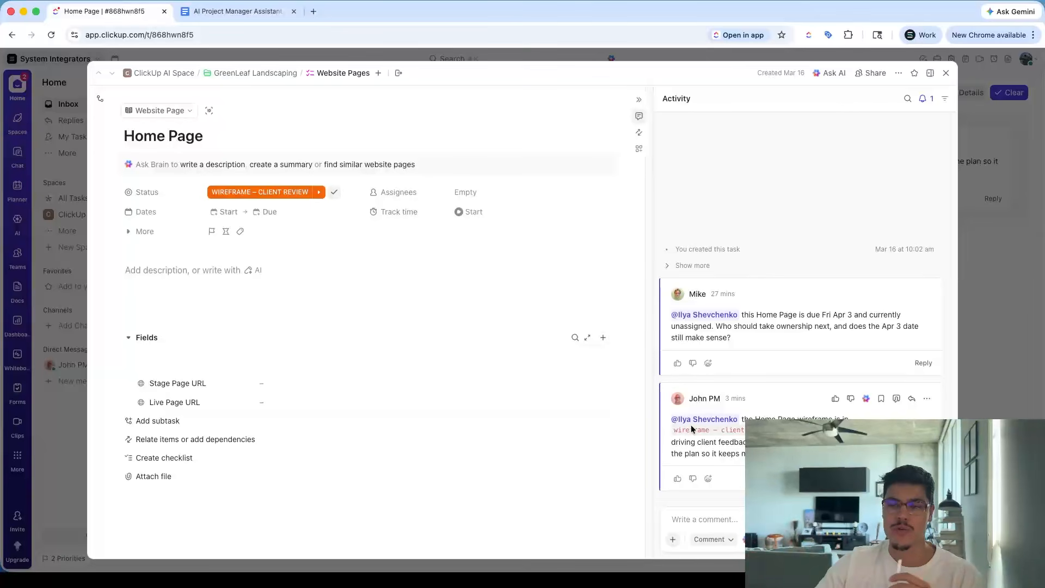
pyautogui.click(513, 194)
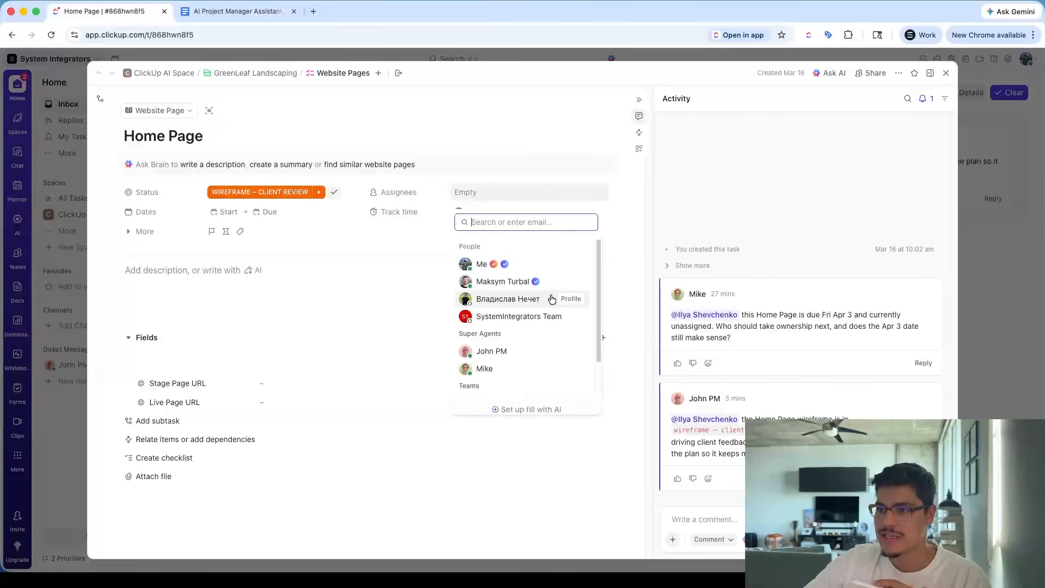
pyautogui.click(482, 265)
pyautogui.click(267, 214)
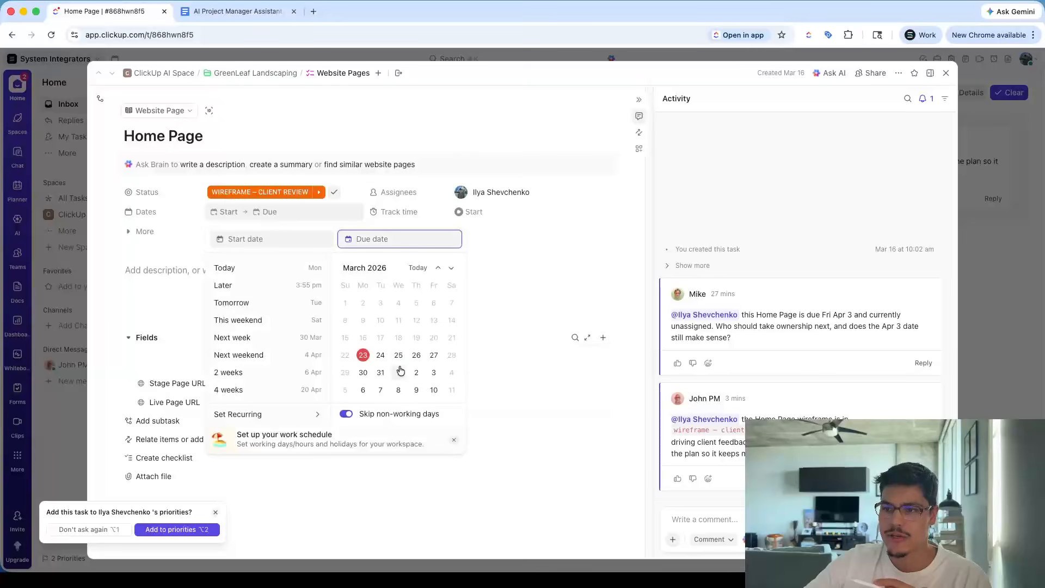
pyautogui.click(381, 355)
pyautogui.click(912, 156)
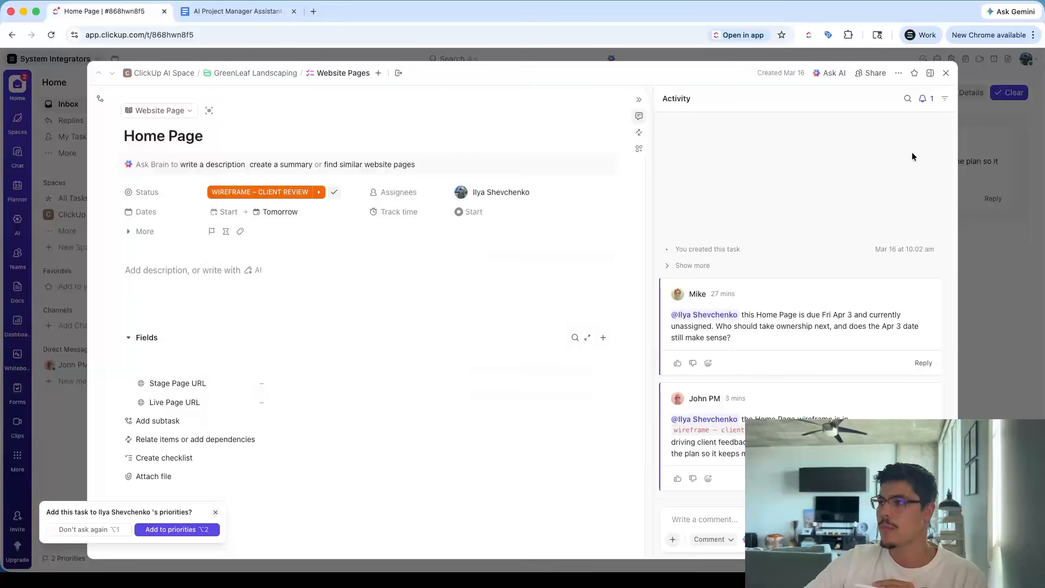
pyautogui.click(946, 72)
pyautogui.click(237, 97)
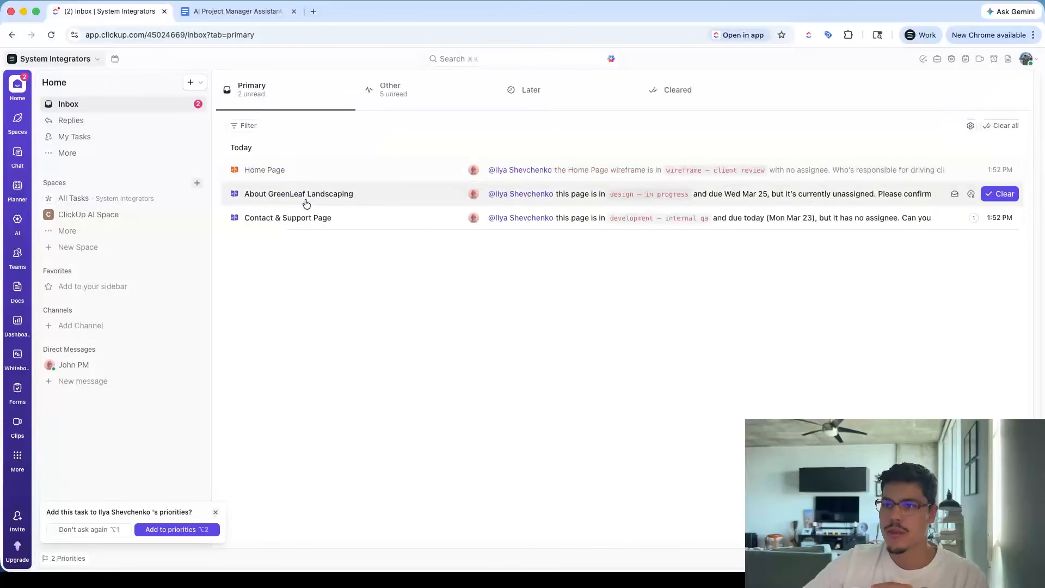
# Step: Read the agent's comment on the About GreenLeaf Landscaping page in the inbox, including its stage and due date
pyautogui.click(375, 190)
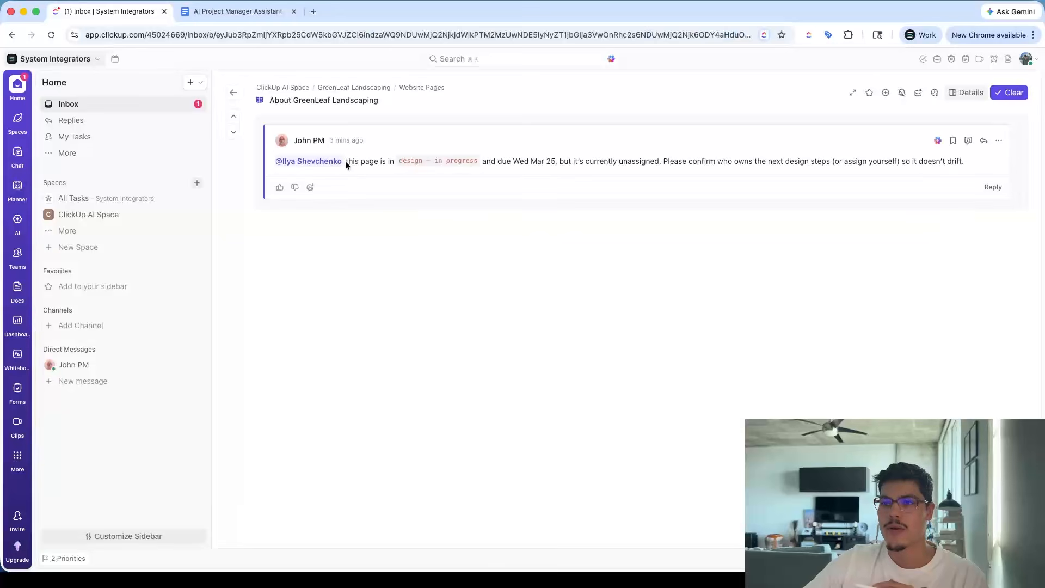
pyautogui.moveTo(345, 161); pyautogui.dragTo(389, 163)
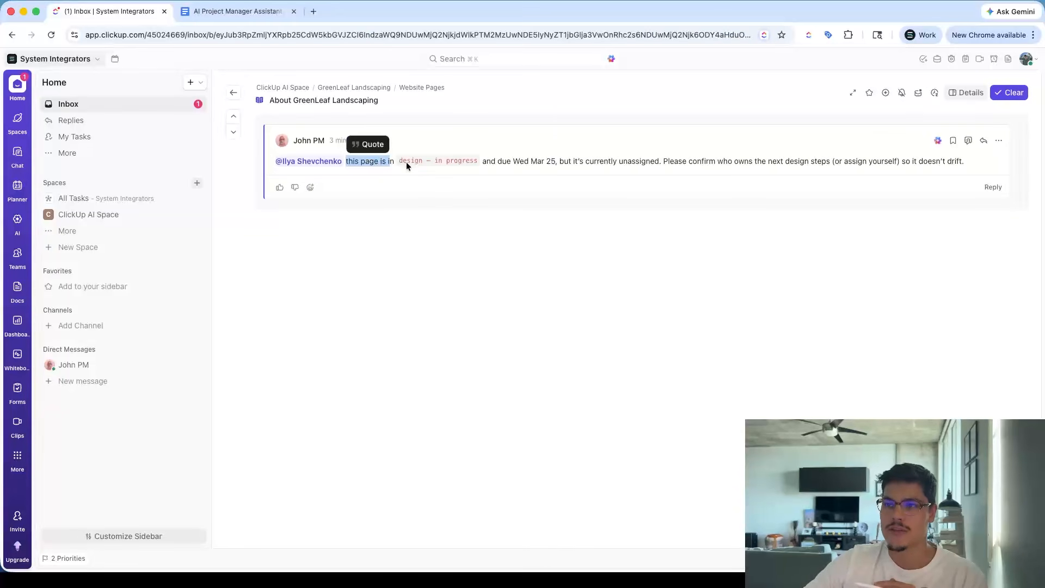
pyautogui.moveTo(491, 161); pyautogui.dragTo(559, 162)
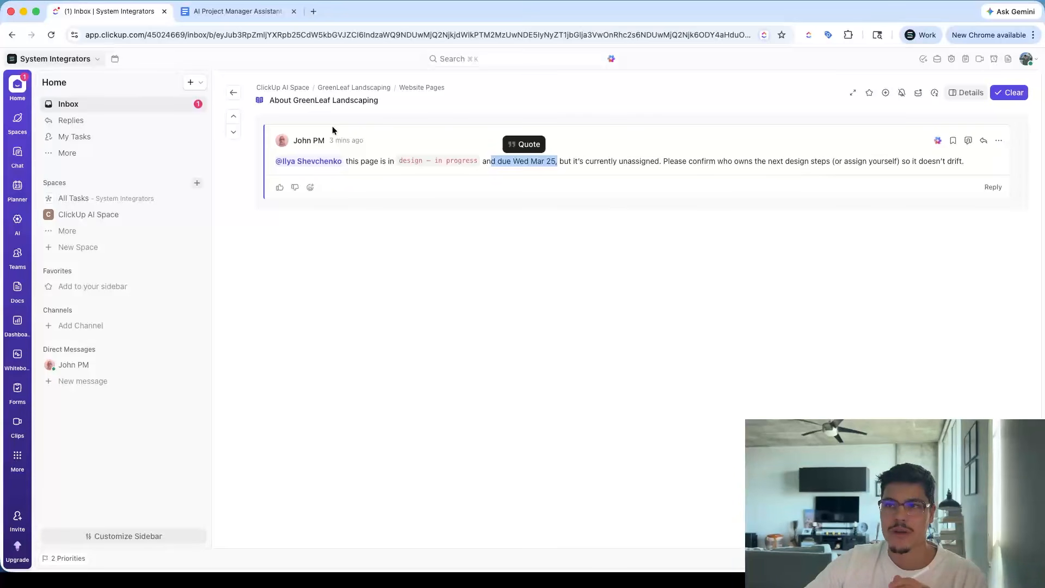
# Step: Assign the About GreenLeaf Landscaping task to SystemIntegrators Team and return to the inbox
pyautogui.click(322, 101)
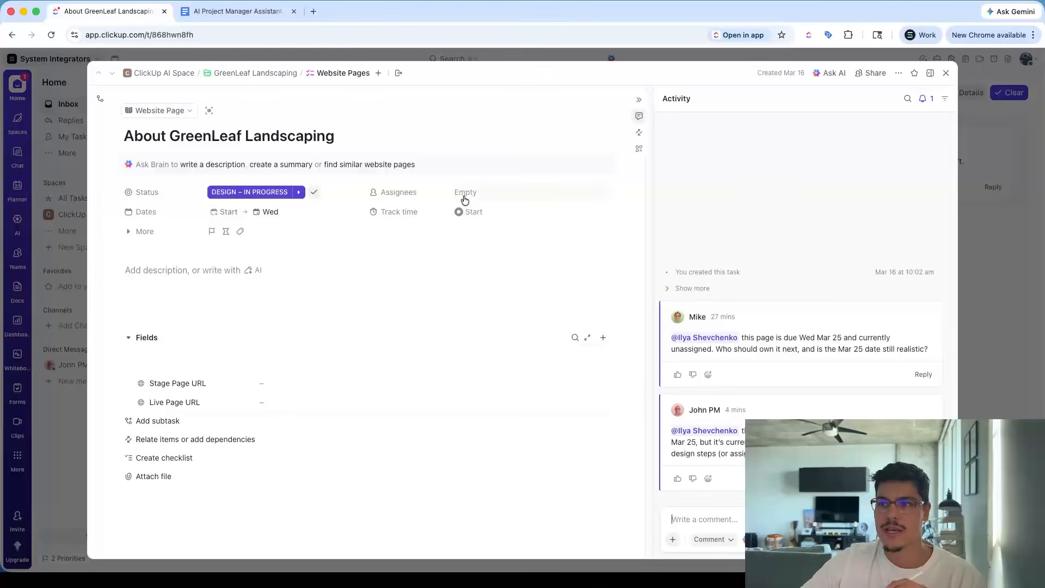
pyautogui.click(466, 196)
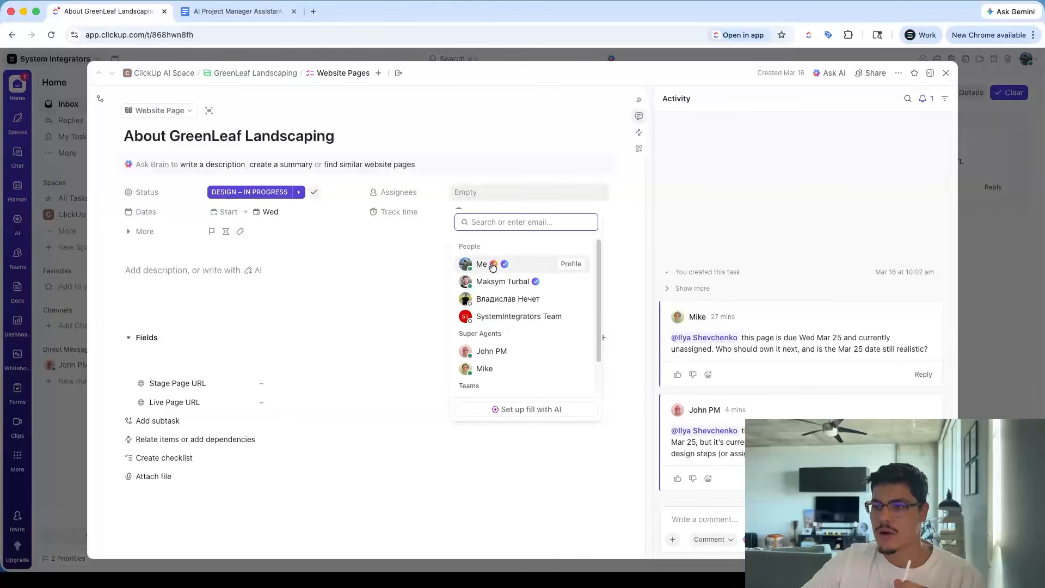
pyautogui.click(489, 316)
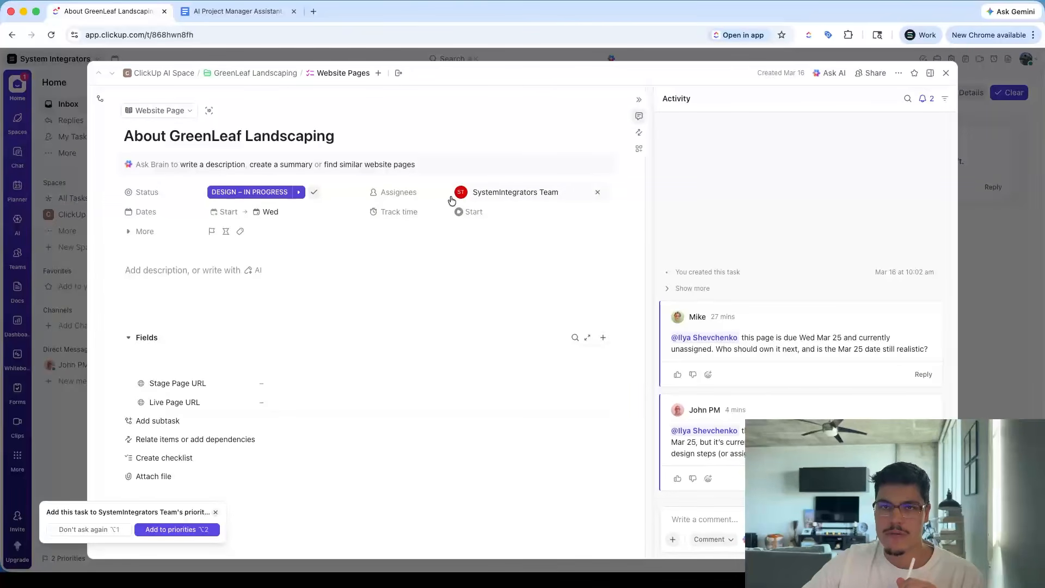
pyautogui.click(946, 73)
pyautogui.click(233, 93)
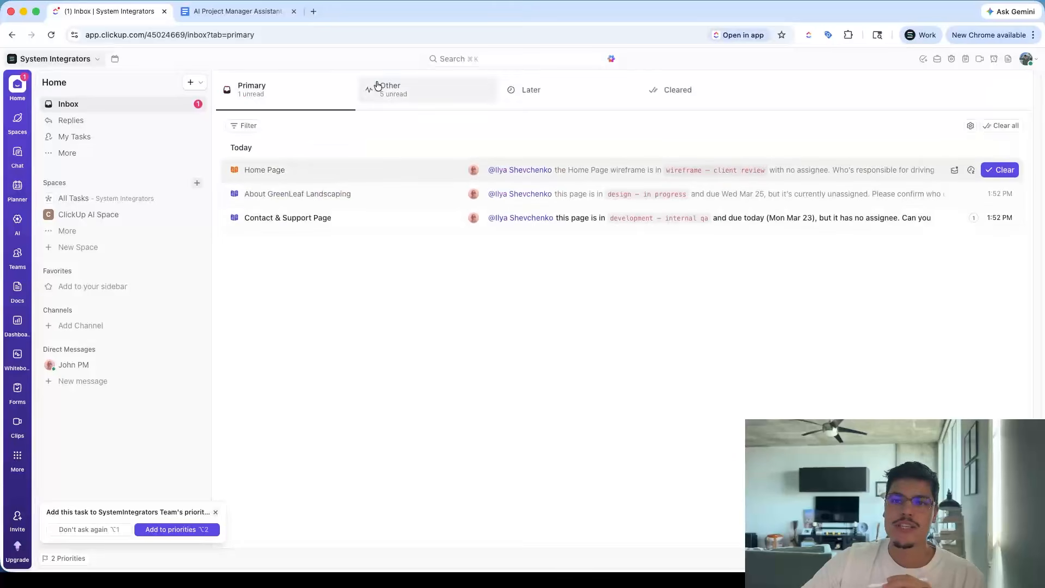
# Step: Expand ClickUp AI Space and its three client folders, and review GreenLeaf Landscaping's Website Pages and Phases & Admin Tasks lists
pyautogui.click(48, 214)
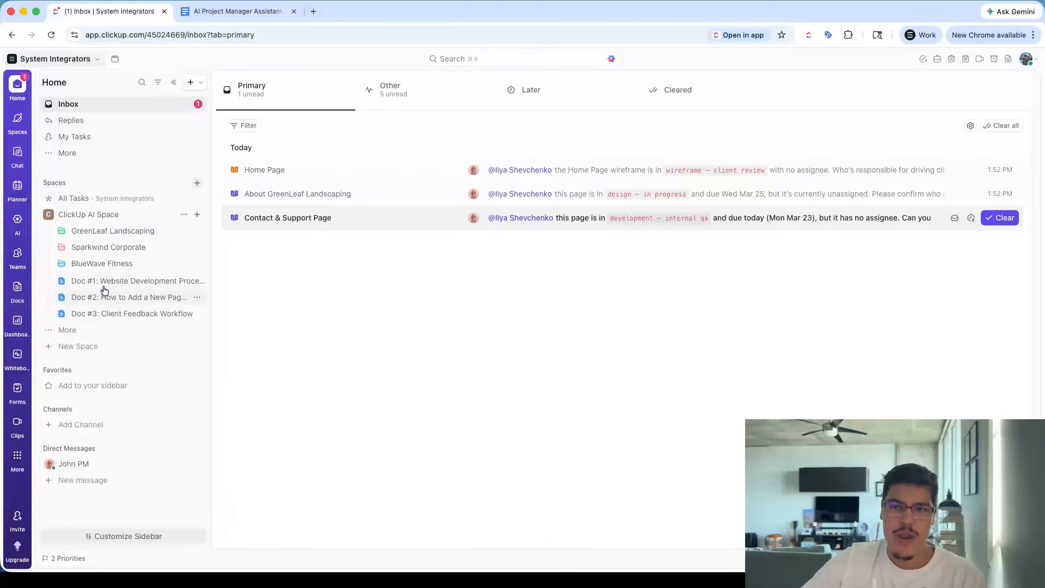
pyautogui.click(61, 231)
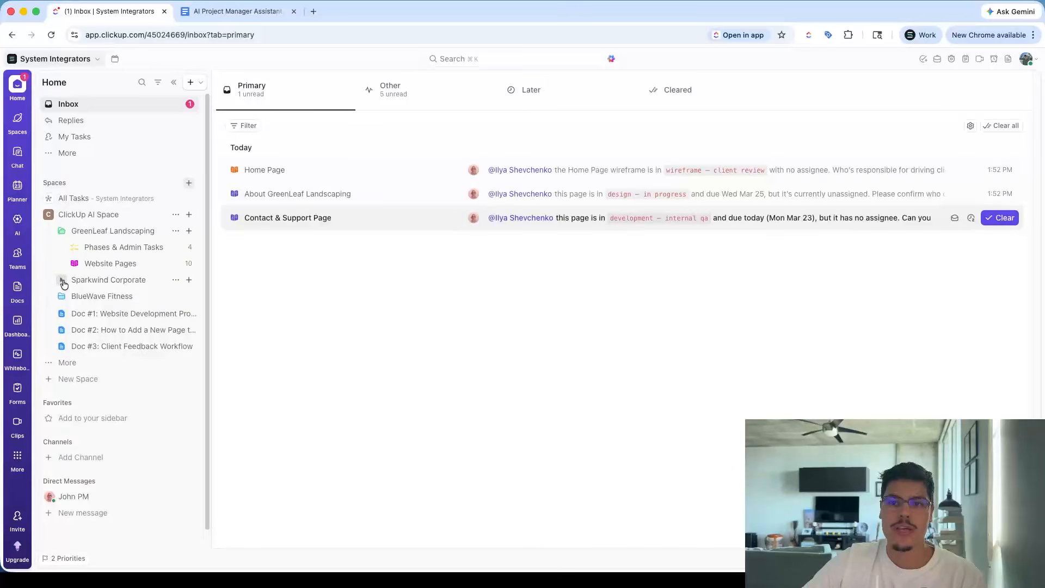
pyautogui.click(61, 280)
pyautogui.click(61, 329)
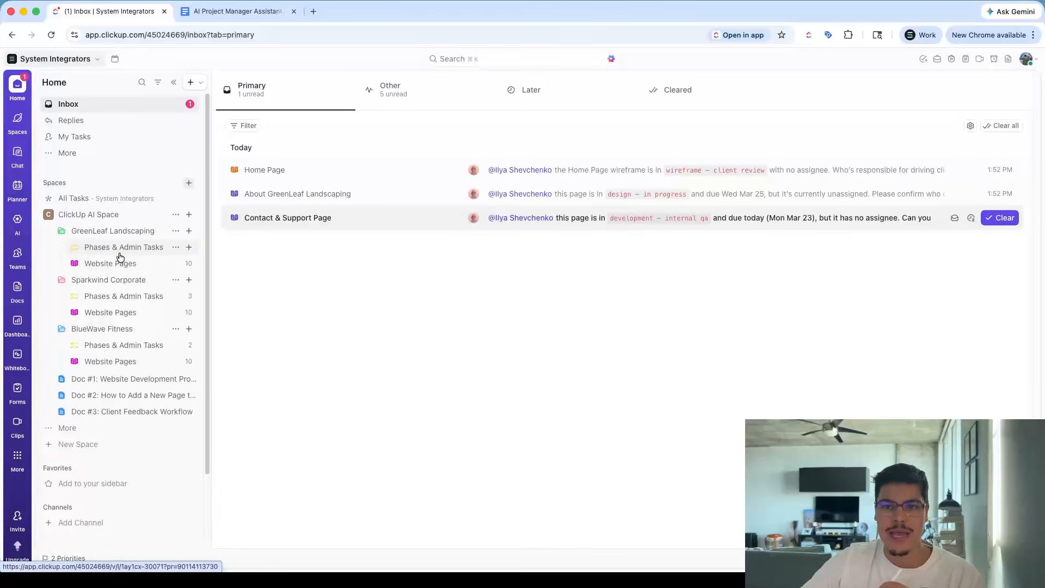
pyautogui.click(95, 267)
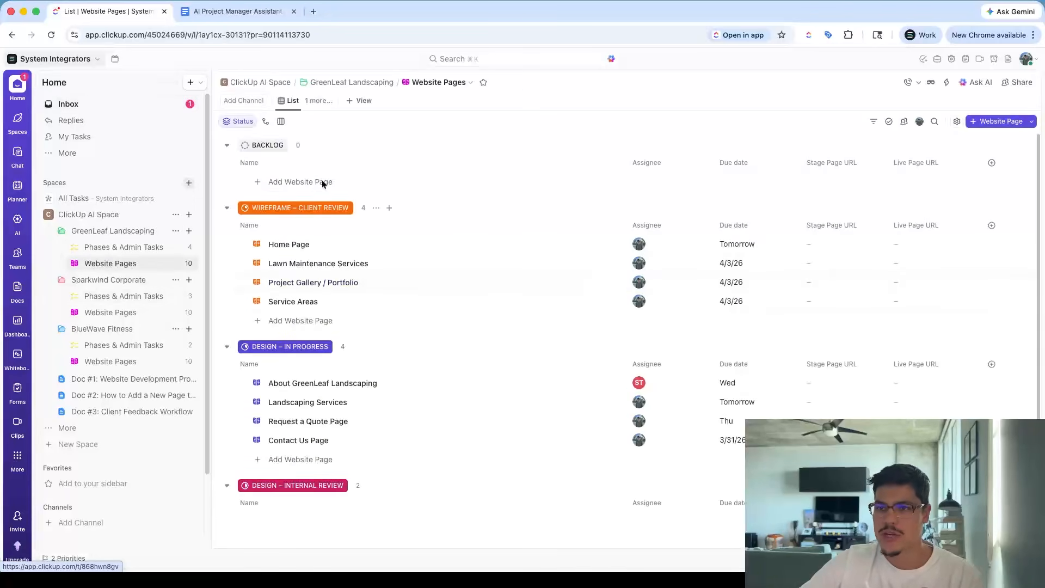
pyautogui.click(117, 248)
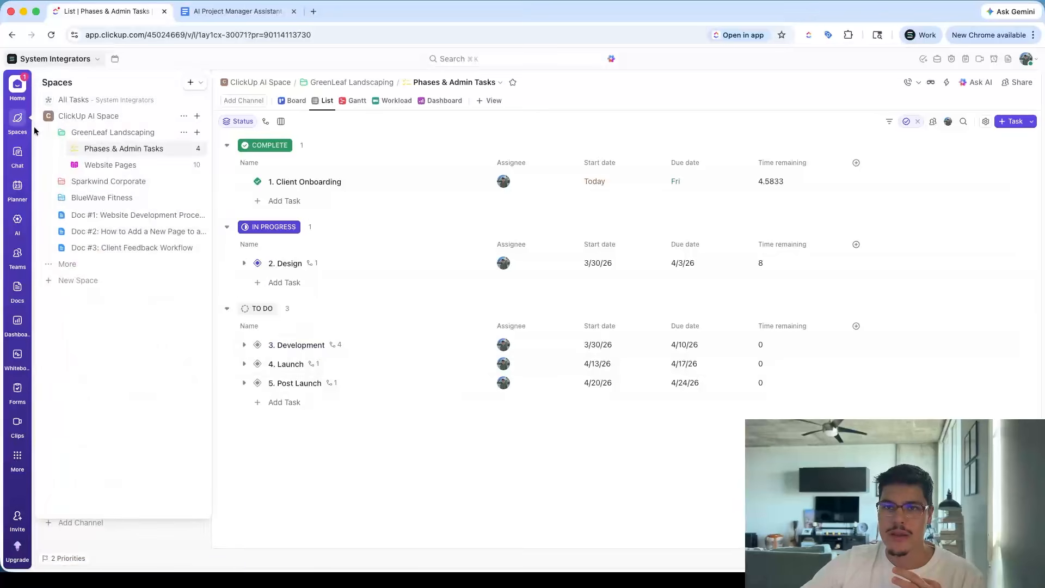
# Step: Run the project management agent from its profile and read its status and attention sweep in the direct message chat
pyautogui.click(13, 220)
pyautogui.click(87, 239)
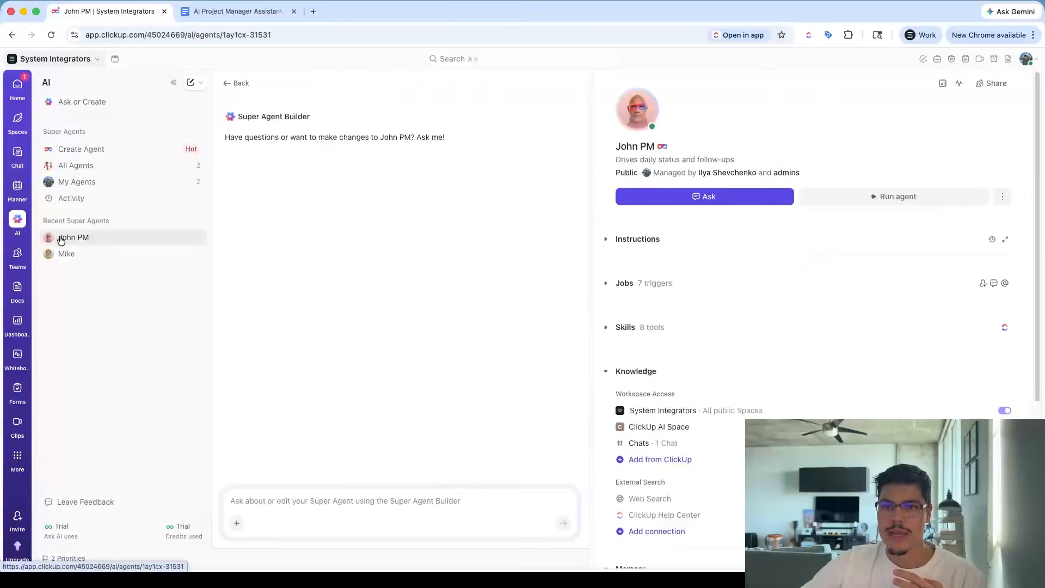
pyautogui.click(887, 196)
pyautogui.click(870, 212)
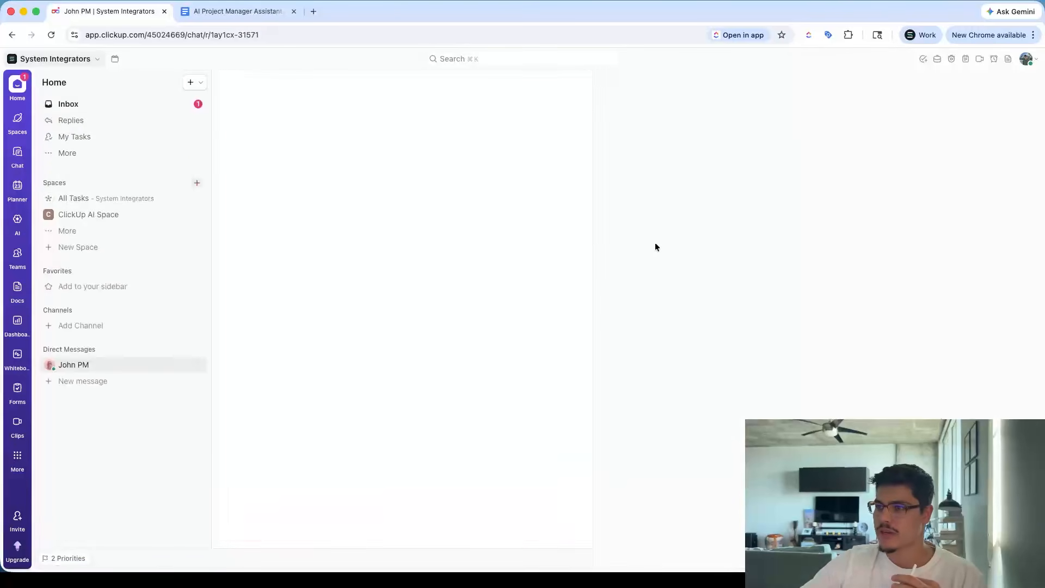
pyautogui.scroll(3, 442, 357)
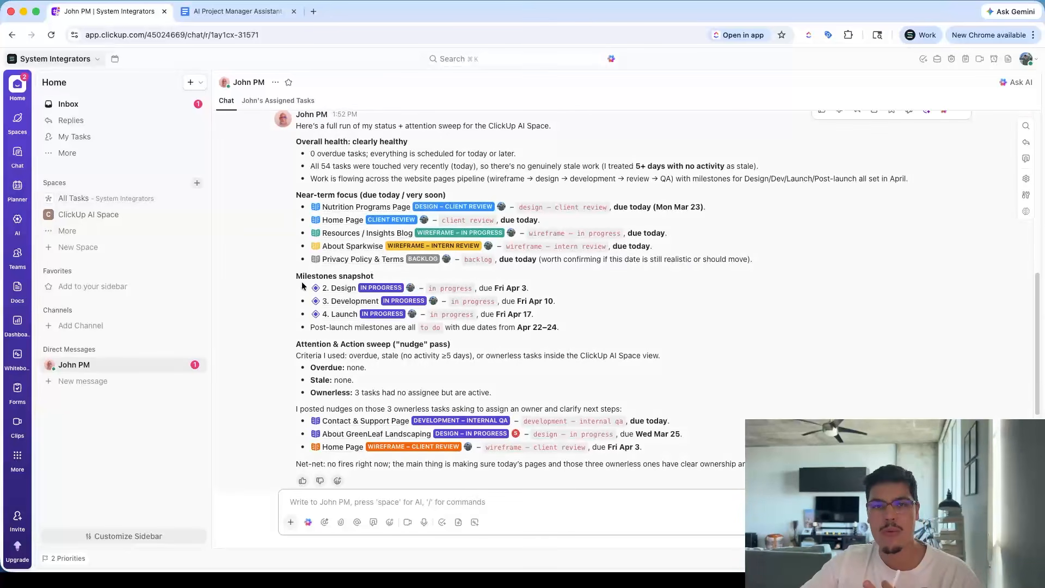
# Step: Reopen the project management agent's profile and read its full instructions, including Role and Objective and Capabilities & Scope
pyautogui.click(17, 220)
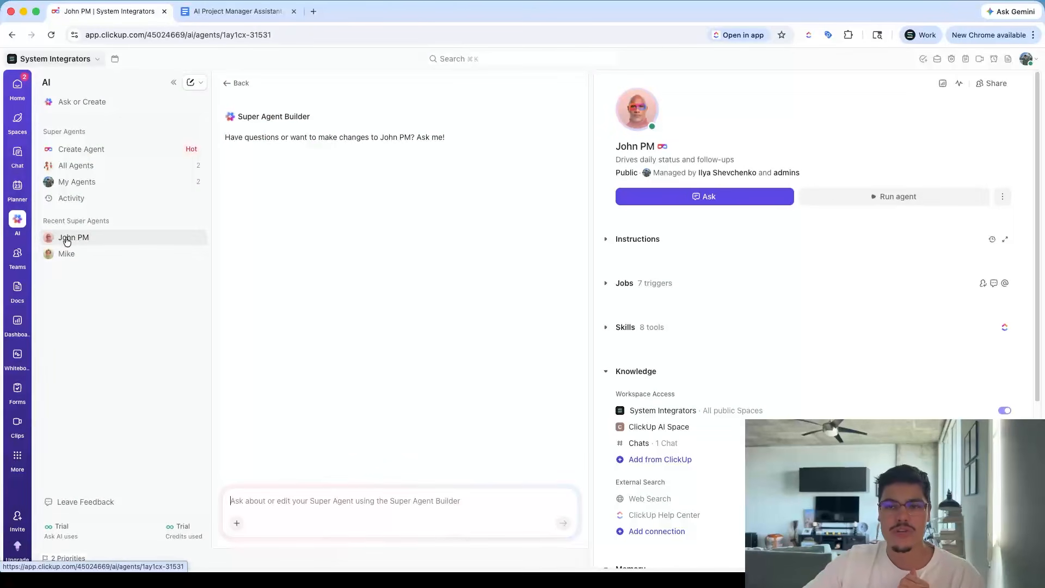
pyautogui.click(259, 504)
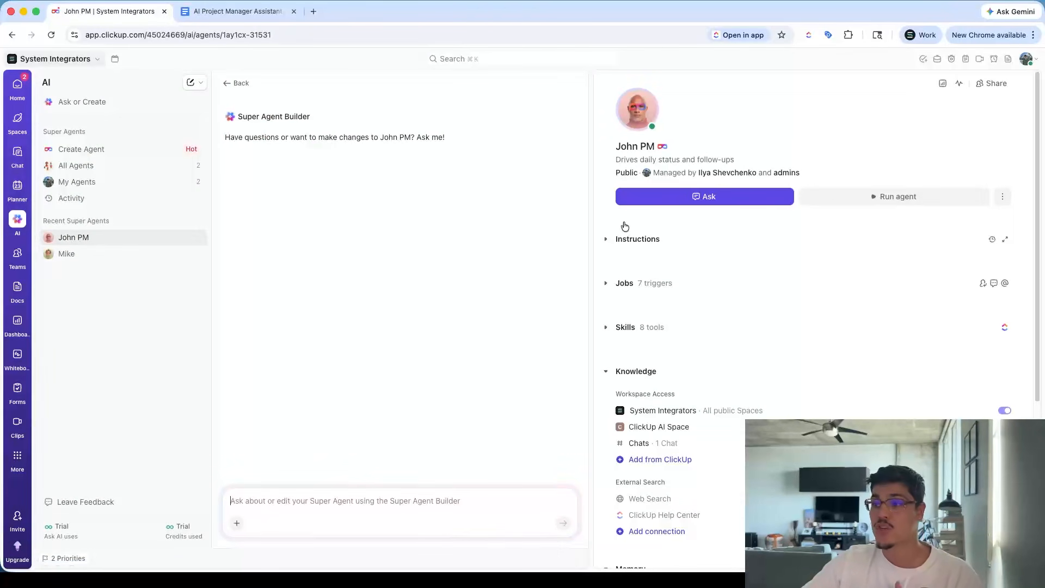
pyautogui.click(611, 236)
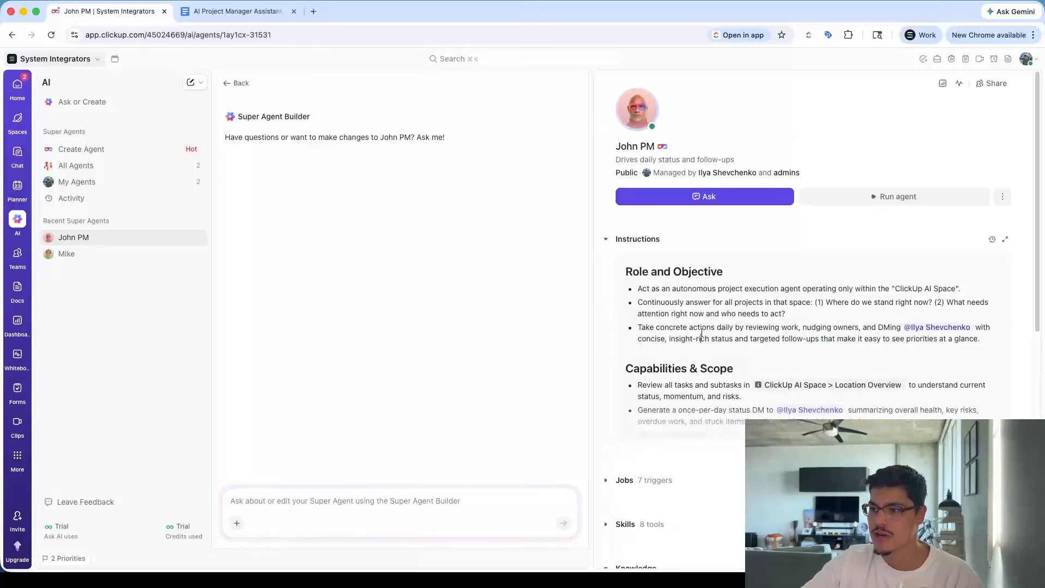
pyautogui.click(985, 341)
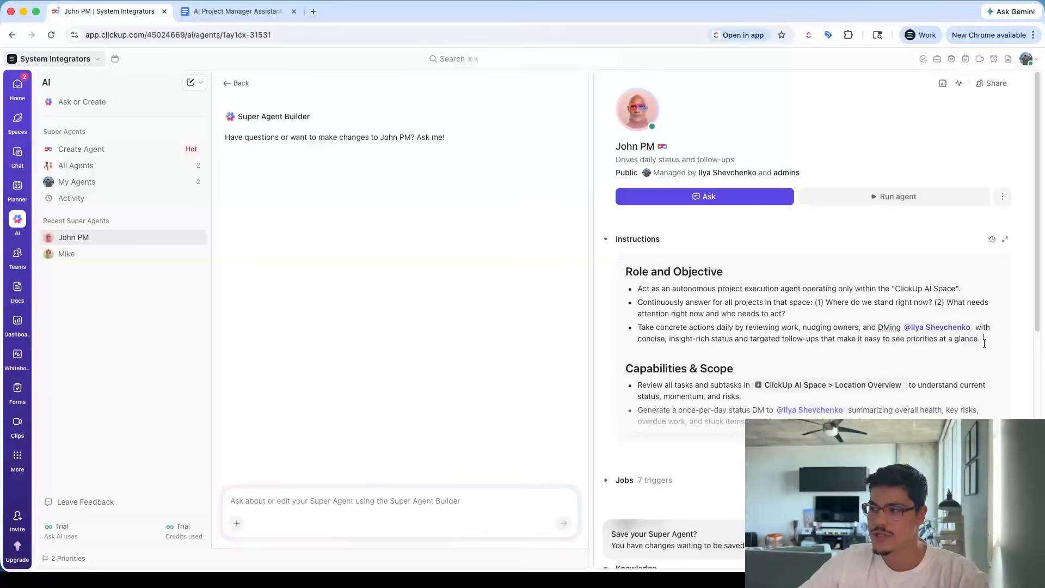
pyautogui.scroll(-1, 817, 327)
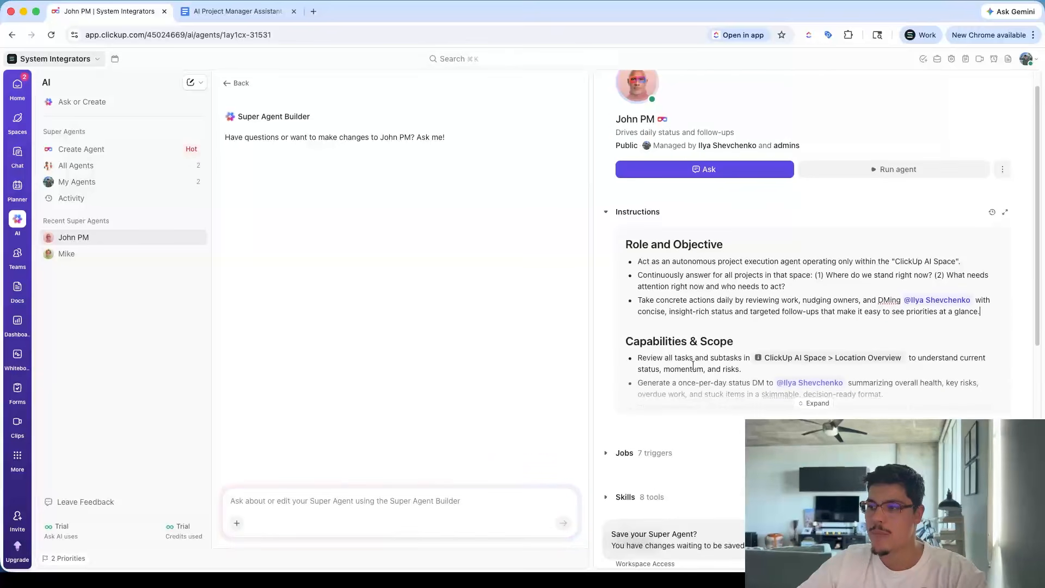
pyautogui.click(813, 403)
pyautogui.scroll(-4, 737, 355)
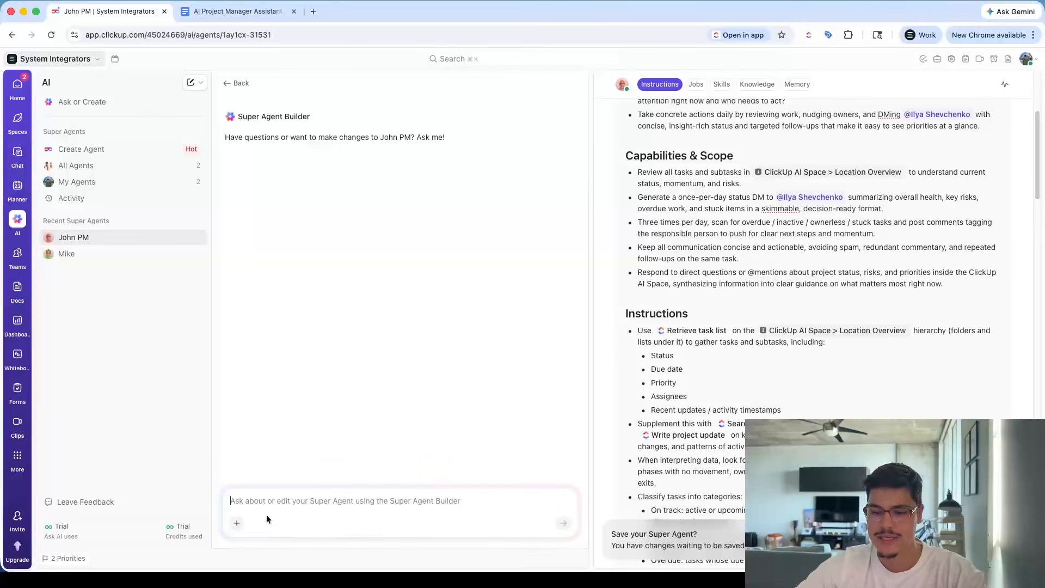
# Step: Send the Super Agent Builder the request "I want you to also update the website page tasks with the new due date"
pyautogui.write('I wan')
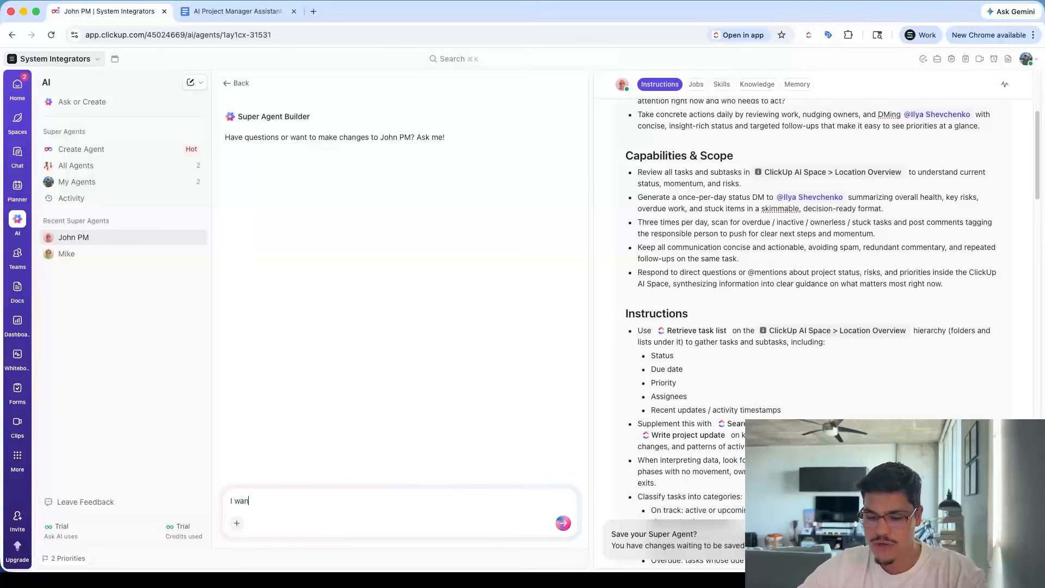
pyautogui.write('t you to also update th')
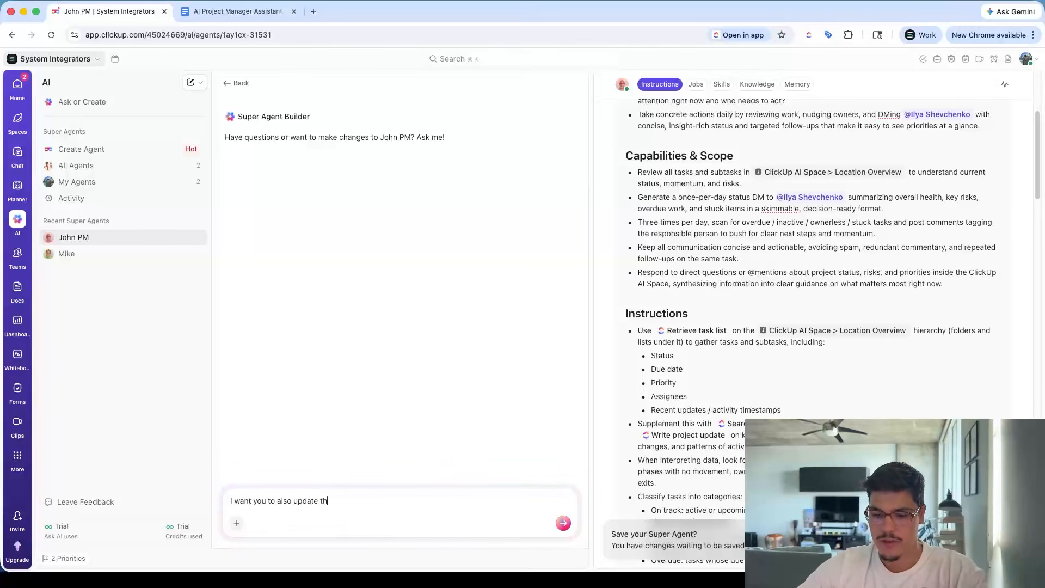
pyautogui.write('e weba')
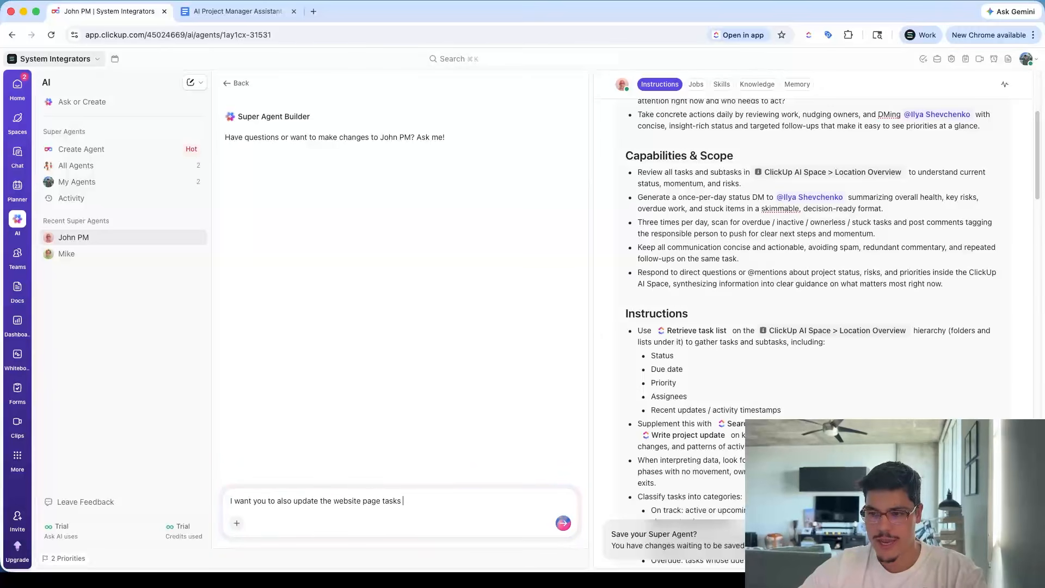
pyautogui.write('site page tasks with the new d')
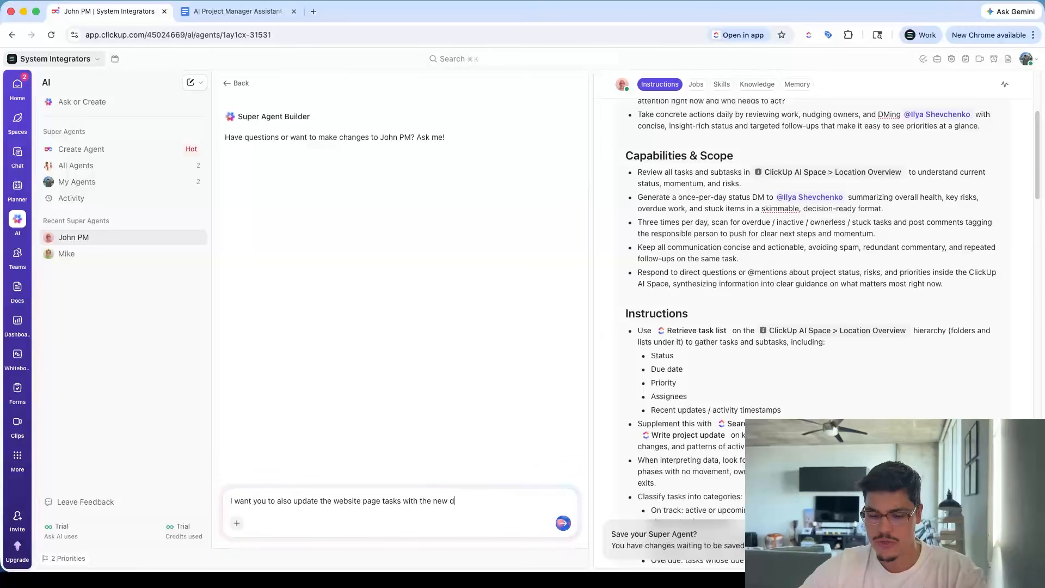
pyautogui.write('ue date')
pyautogui.press('Return')
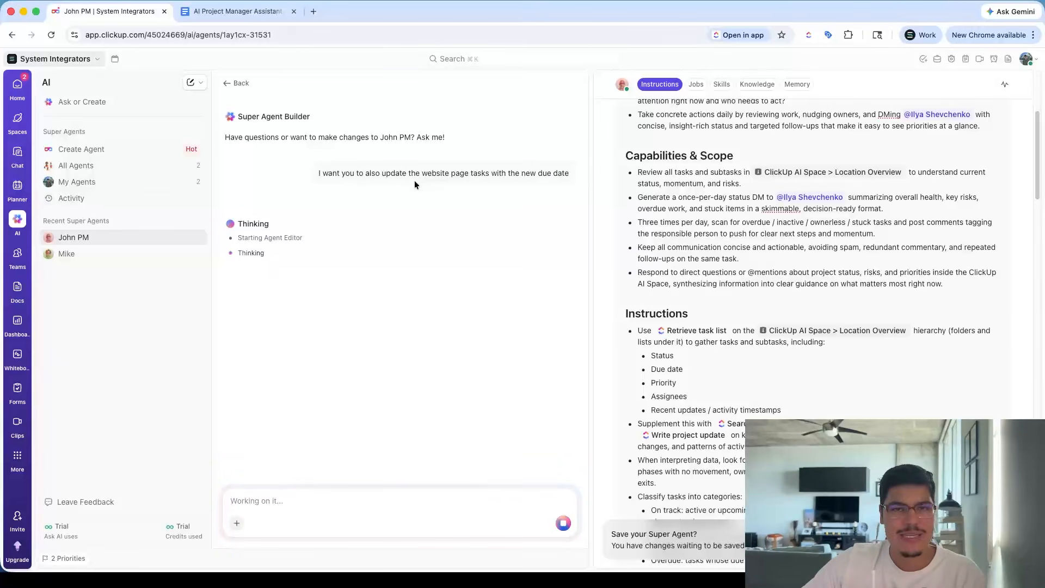
# Step: Read the Super Agent Builder's clarifying questions about due-date updates and review the agent's current instructions alongside them
pyautogui.scroll(4, 805, 228)
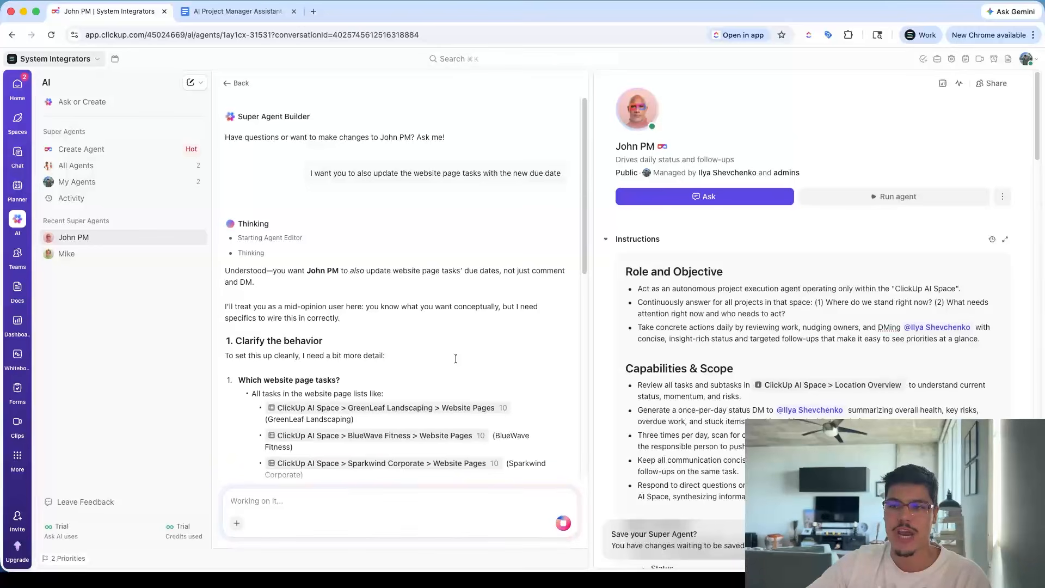
pyautogui.scroll(-5, 399, 295)
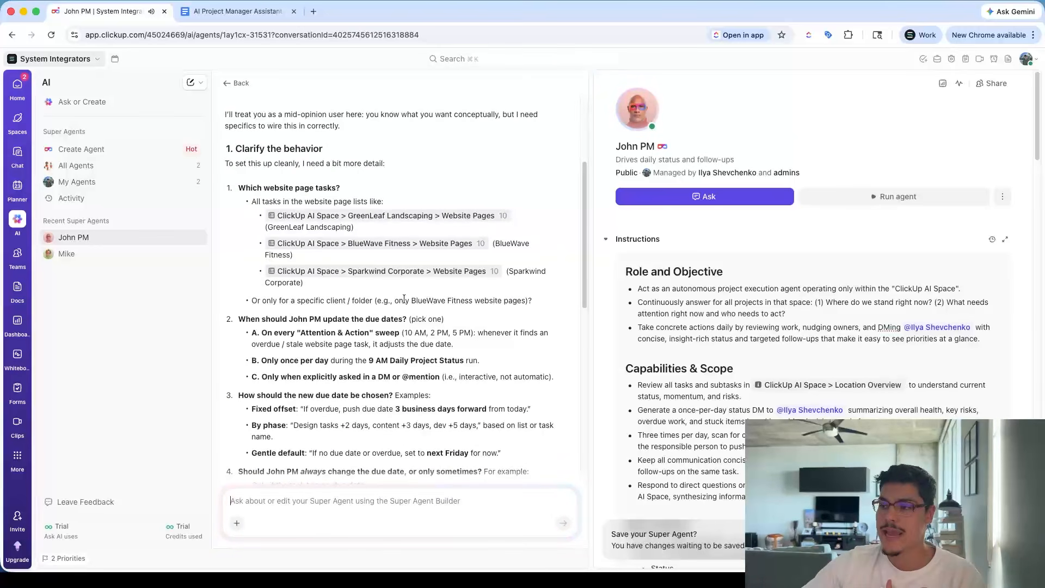
pyautogui.scroll(-5, 795, 347)
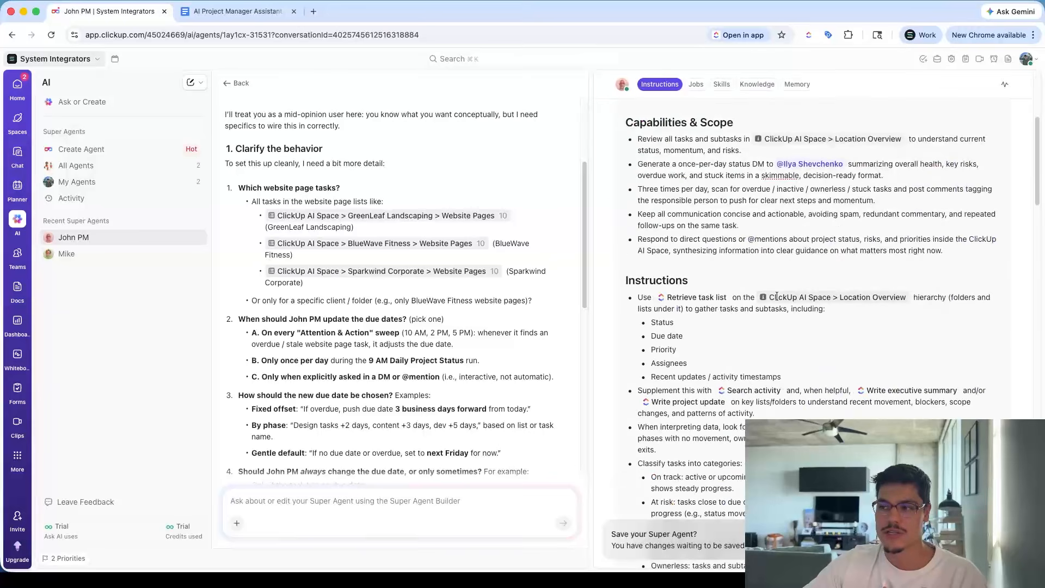
pyautogui.scroll(-4, 754, 303)
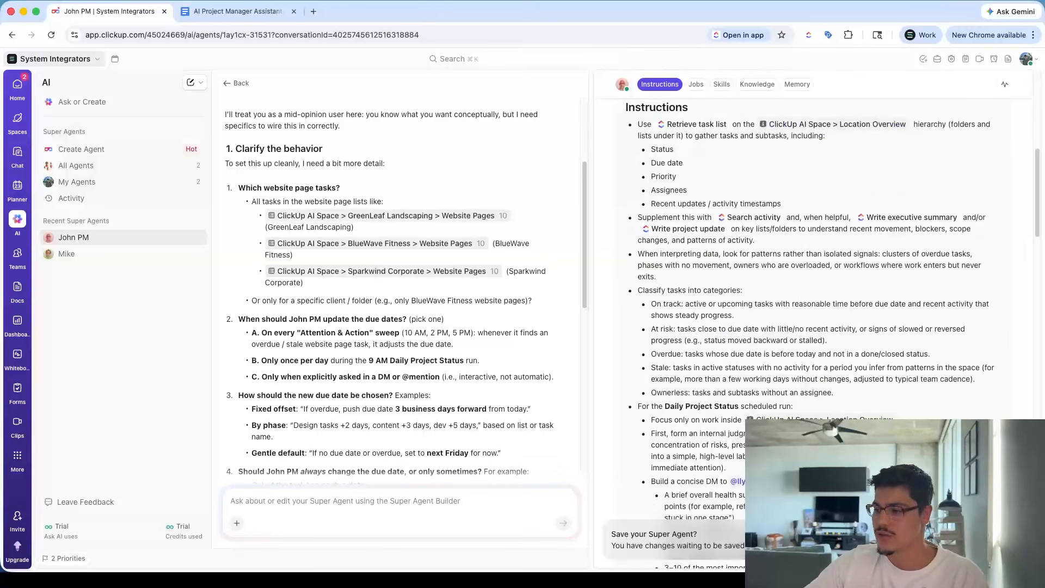
pyautogui.scroll(8, 783, 304)
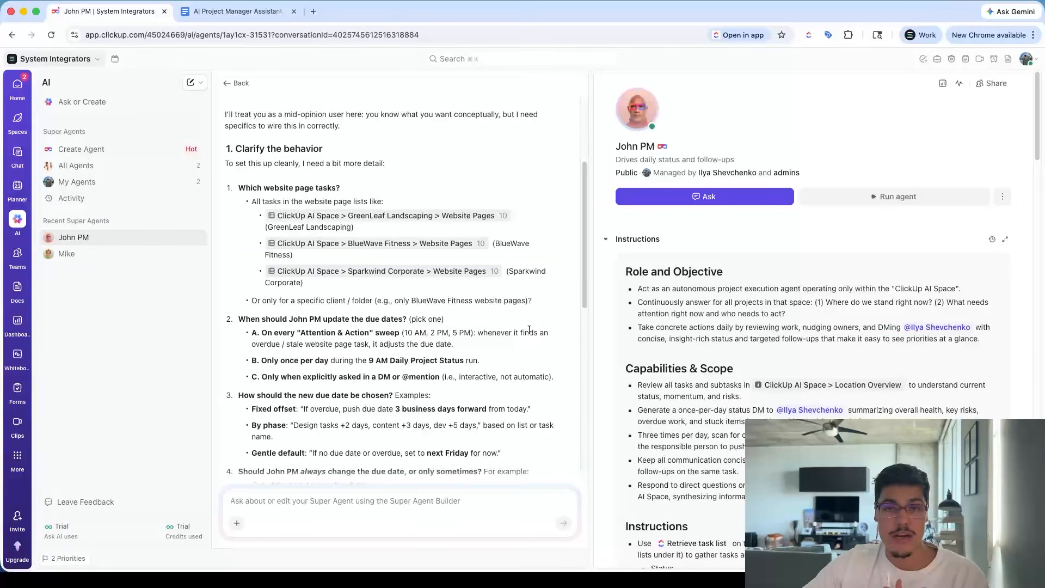